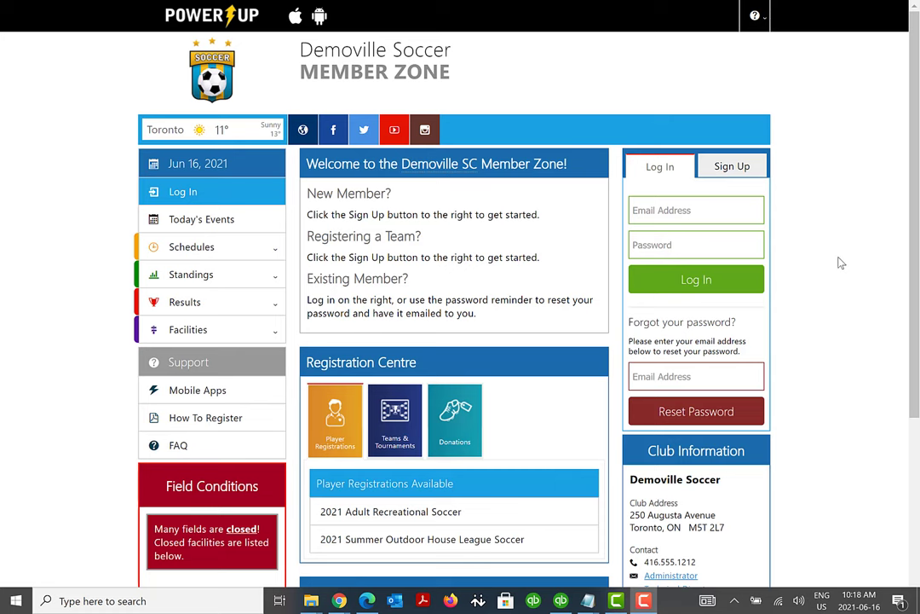
Step: Look over the sign-up form, the login fields and the password reset field
left_click(750, 168)
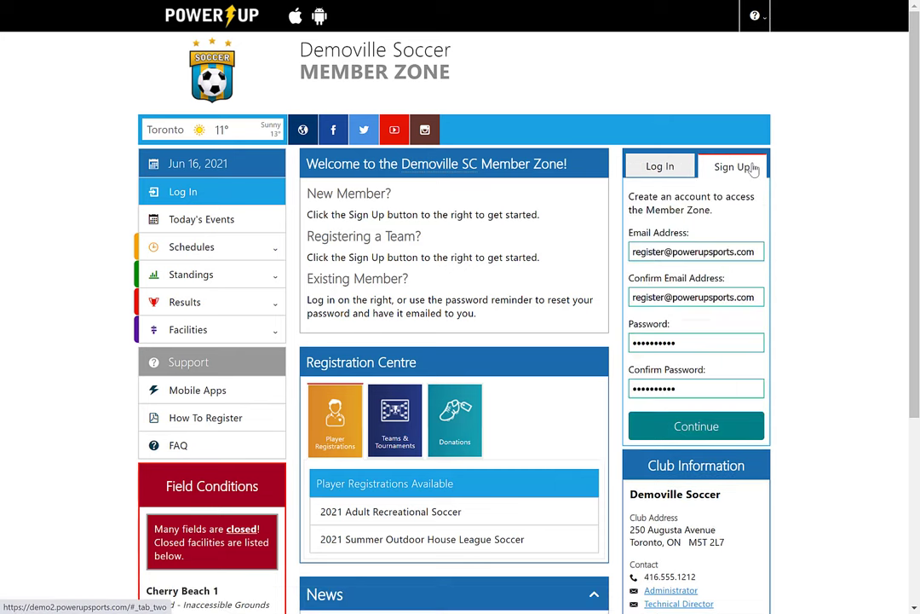
left_click(669, 168)
left_click(721, 213)
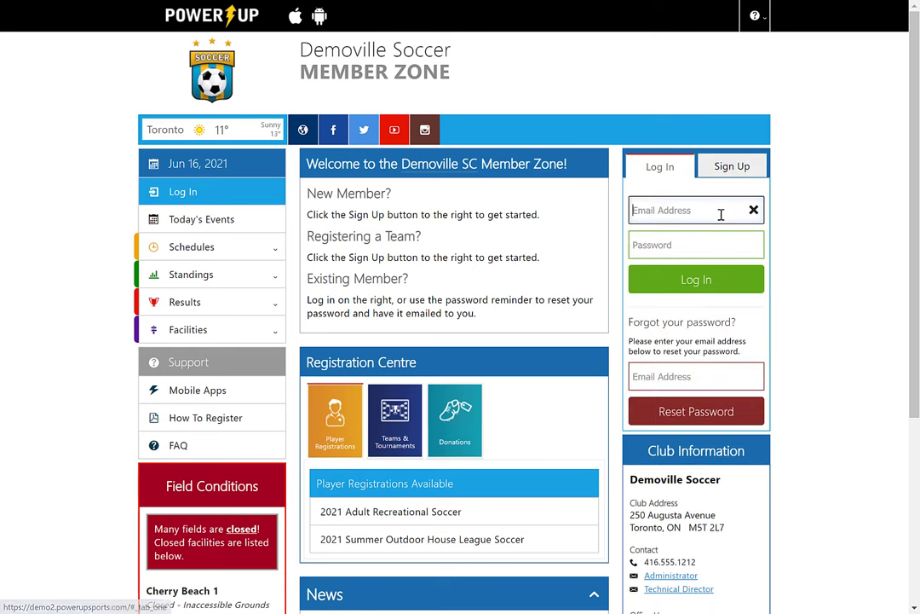
left_click(706, 243)
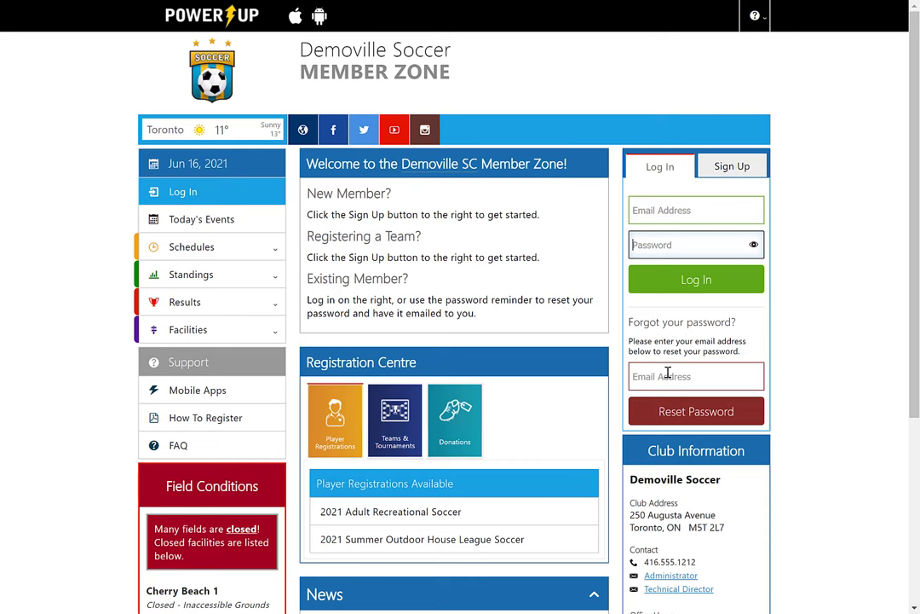
left_click(694, 375)
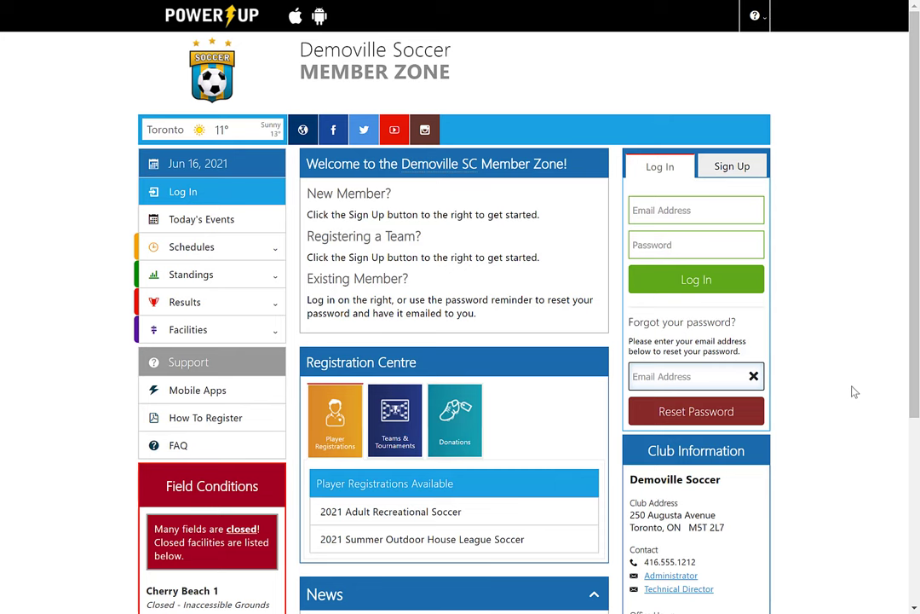
Step: Create a Member Zone account with the sign-up form's filled-in email address and password, and dismiss the registration introduction
left_click(732, 168)
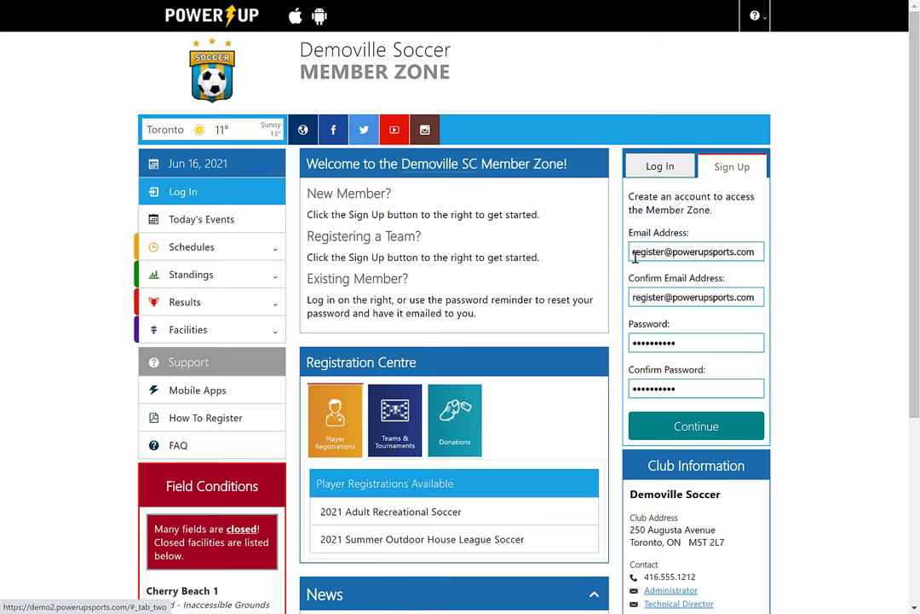
left_click_drag(635, 251, 755, 252)
left_click_drag(691, 342, 619, 340)
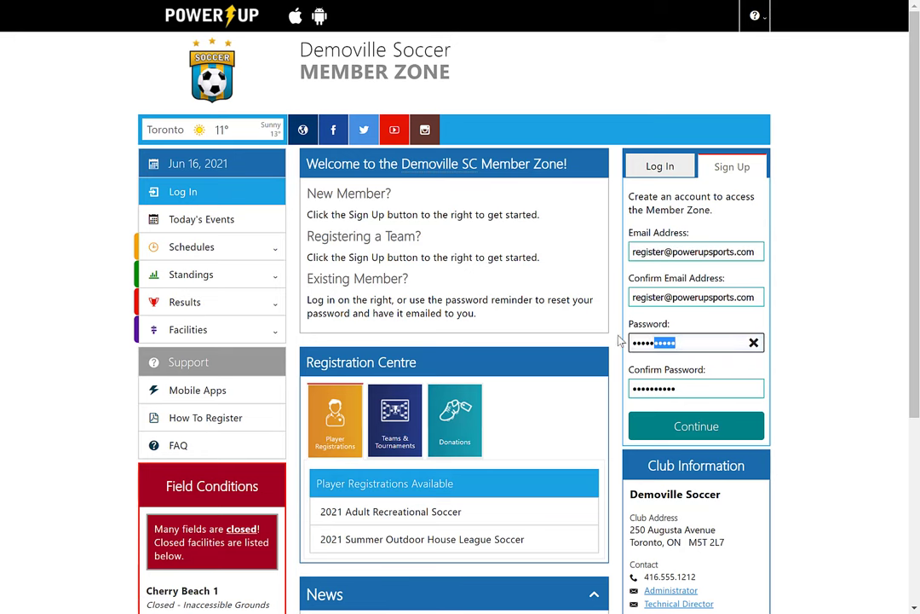
left_click(725, 426)
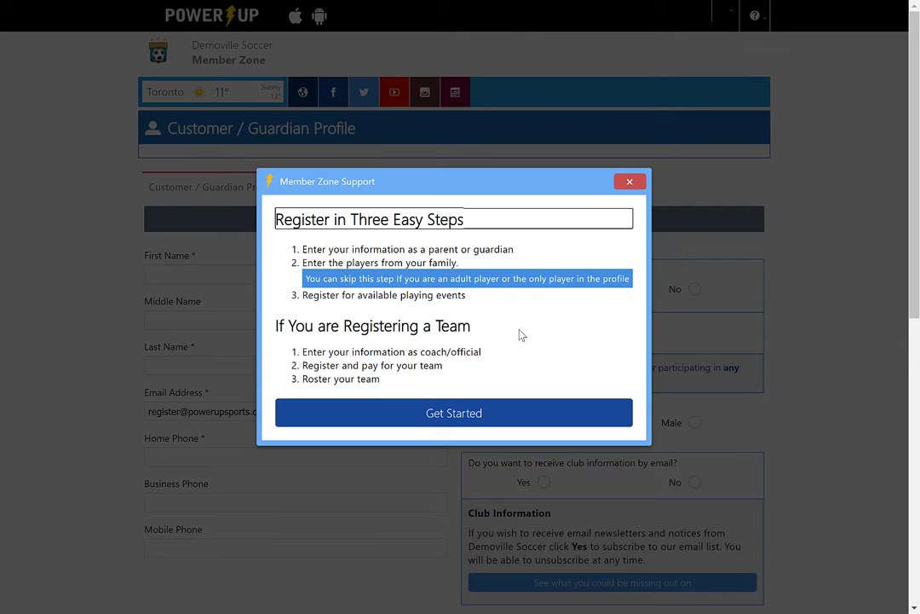
left_click(630, 181)
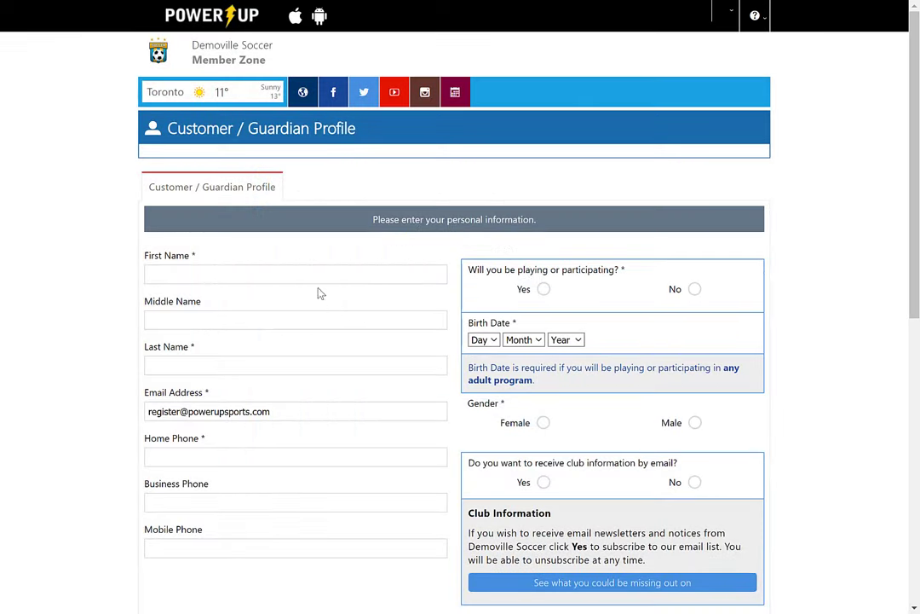
Step: Fill in the guardian's first and last name, home phone, street address, city and postal code
left_click(408, 275)
type("Joe")
key("Tab")
key("Tab")
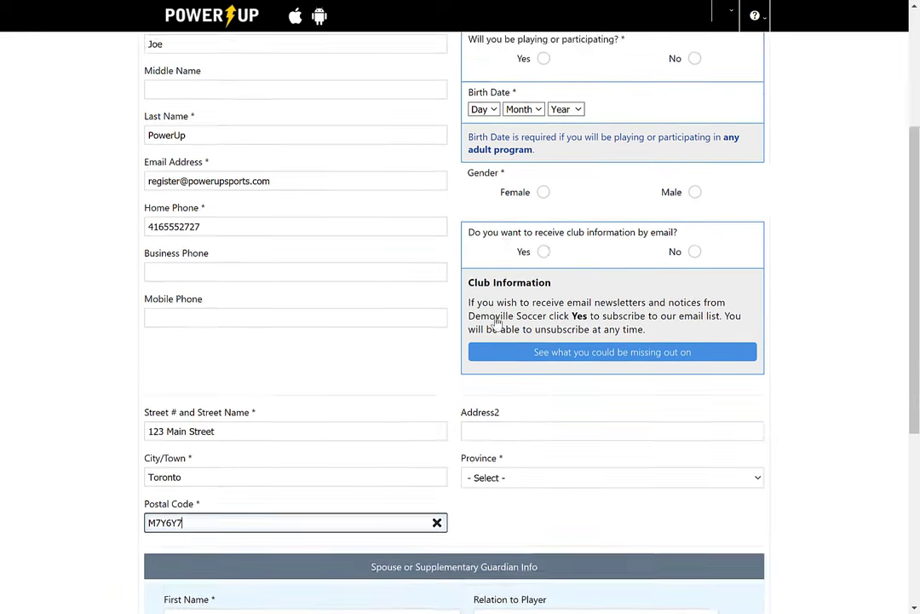
Step: Mark the guardian as playing or participating and enter the guardian's birth date
scroll(528, 322, "up", 3)
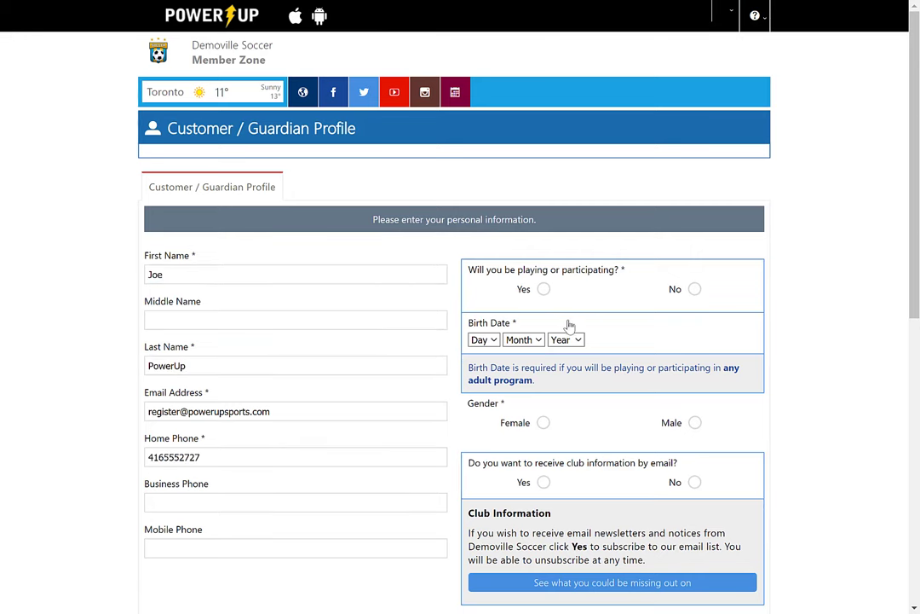
left_click(544, 289)
left_click(488, 340)
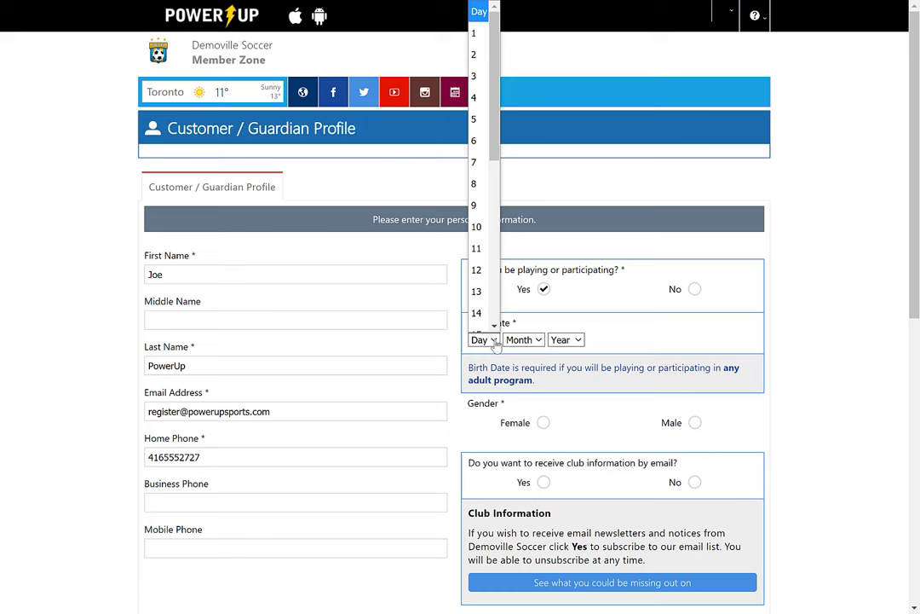
scroll(492, 283, "down", 4)
left_click(479, 304)
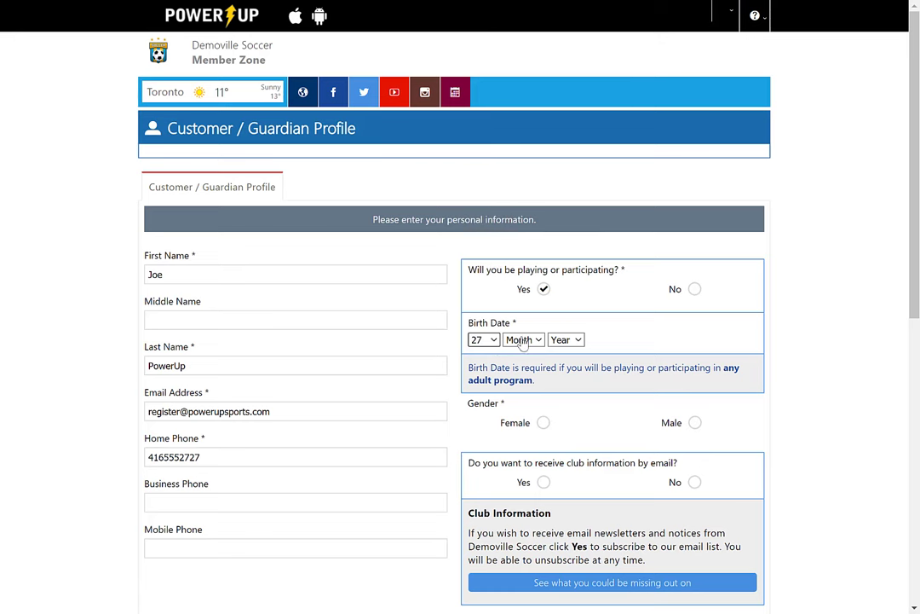
left_click(522, 339)
left_click(513, 300)
left_click(566, 339)
scroll(567, 284, "down", 4)
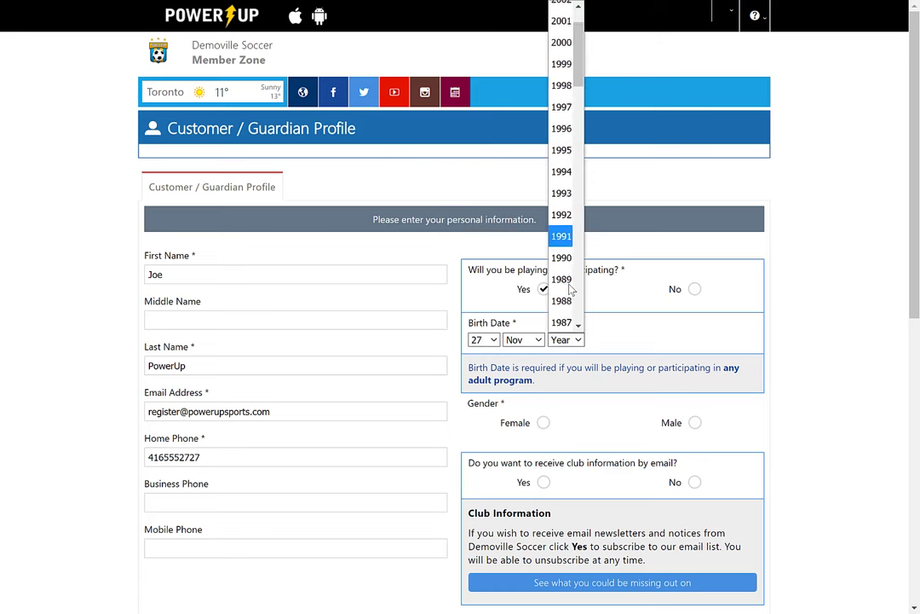
left_click(565, 274)
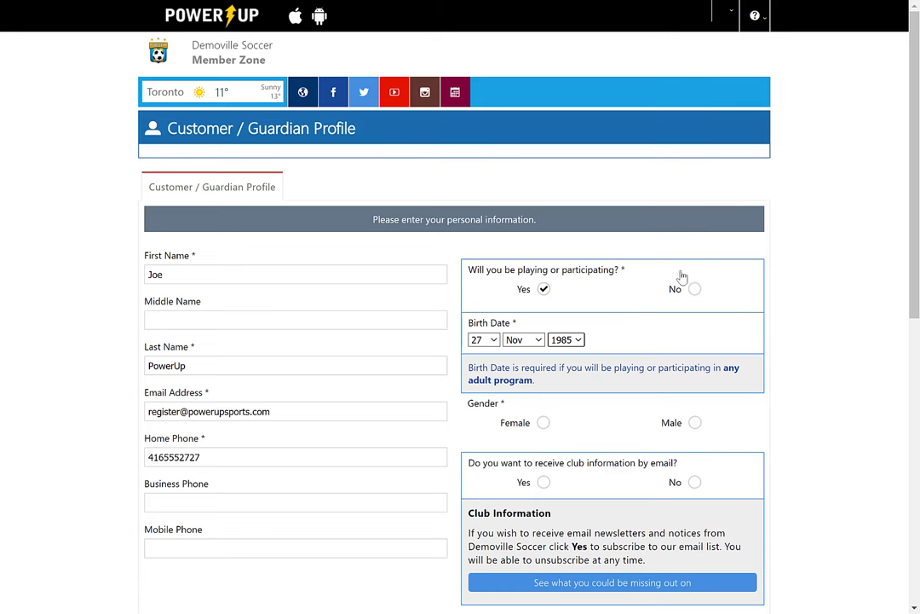
Step: Set the guardian's gender to Male and opt in to receiving club information by email
scroll(807, 272, "down", 3)
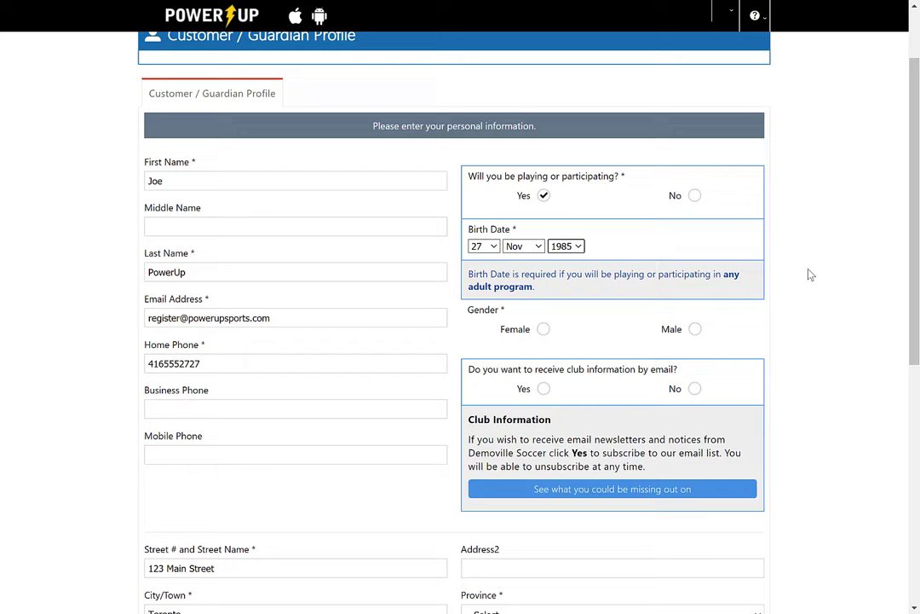
left_click(695, 221)
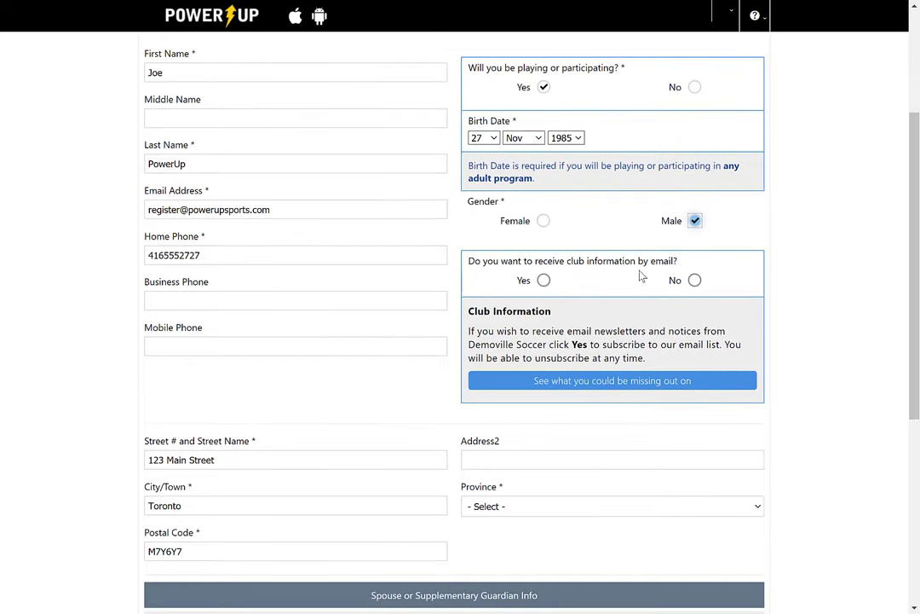
left_click(543, 280)
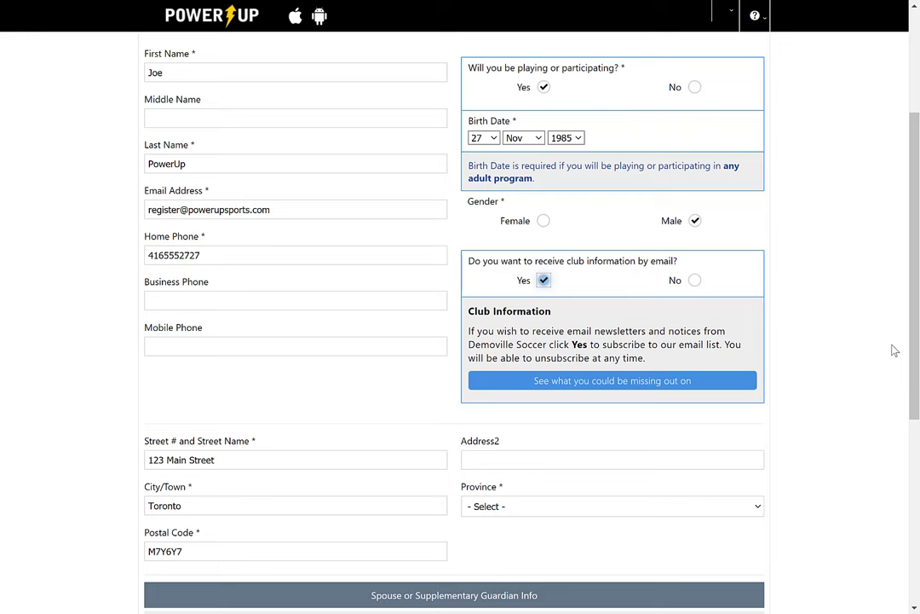
Step: Set the province to ON and save the guardian profile, leaving the spouse or supplementary guardian section blank
scroll(895, 351, "down", 1)
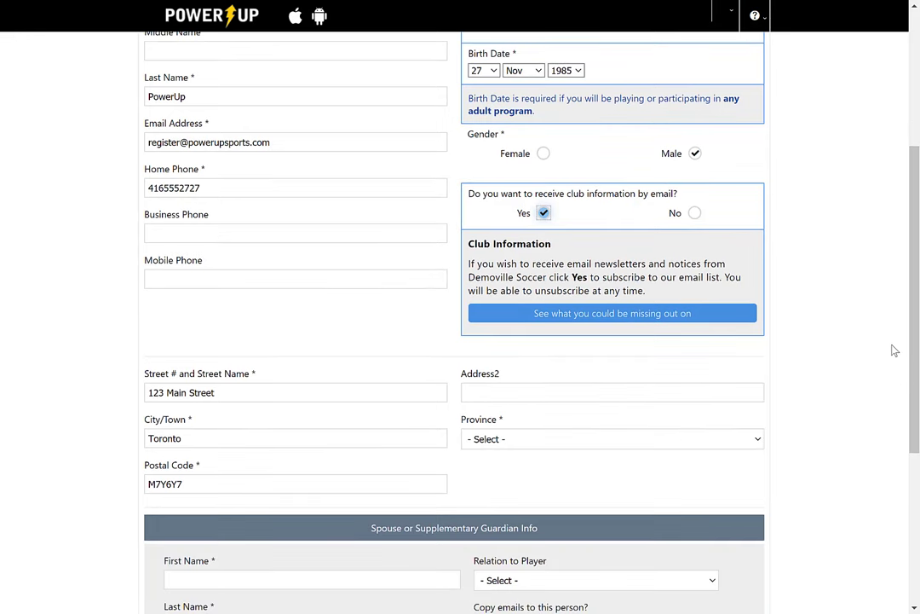
scroll(894, 350, "down", 4)
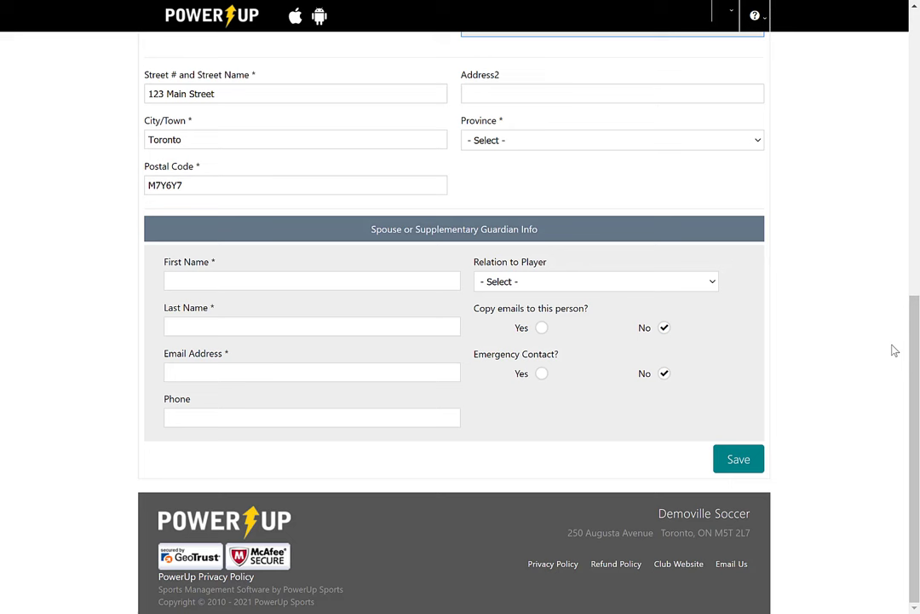
left_click(402, 284)
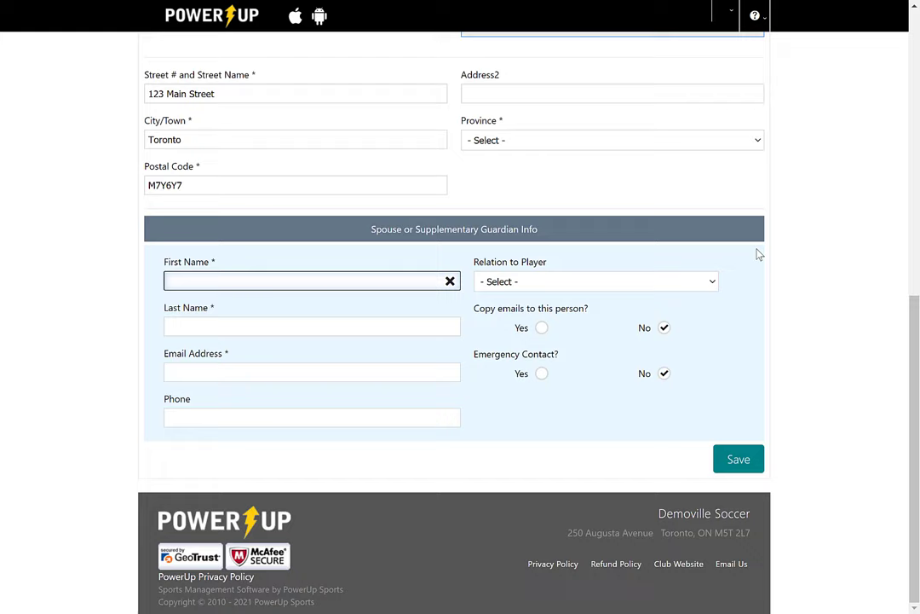
scroll(785, 262, "up", 3)
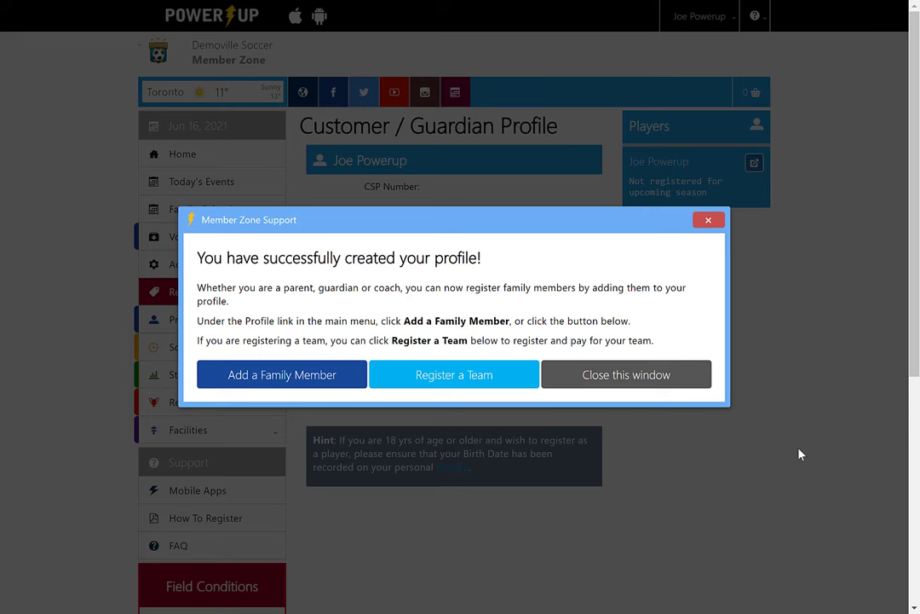
Step: Start adding family members and set the number of new players to 2
left_click(324, 382)
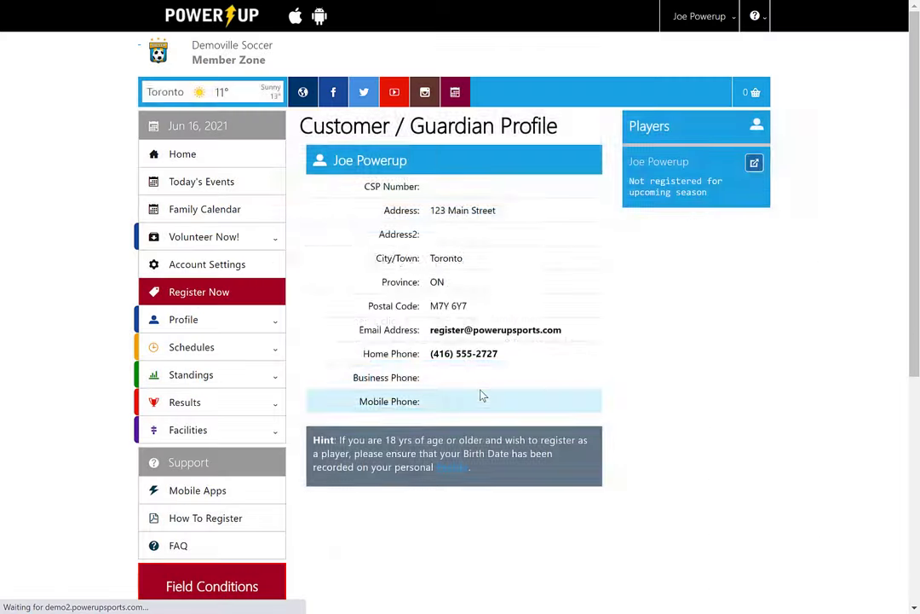
left_click(669, 222)
left_click(655, 265)
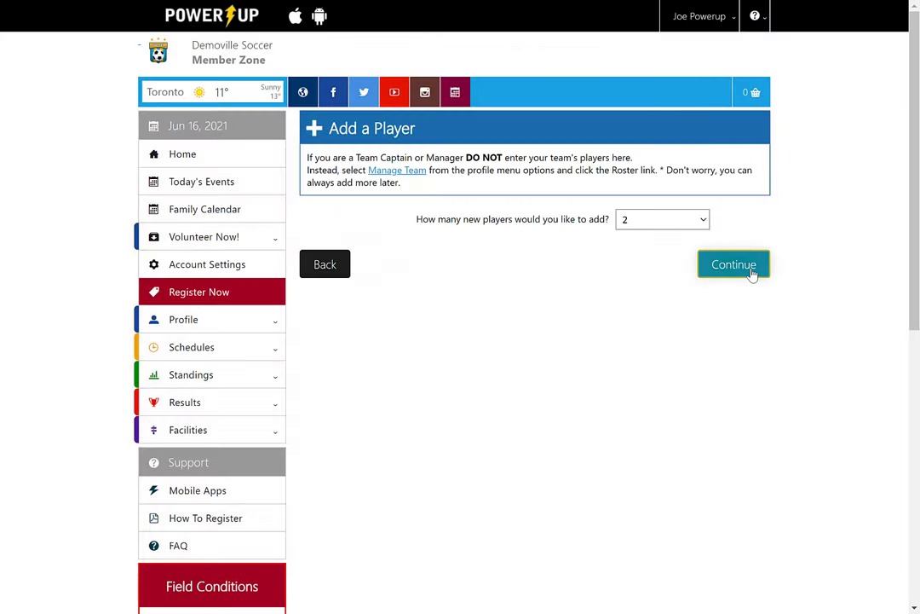
left_click(750, 267)
Step: Enter both players' names, genders and birth dates with Father as the guardian relationship, and save them to the family account
left_click(430, 214)
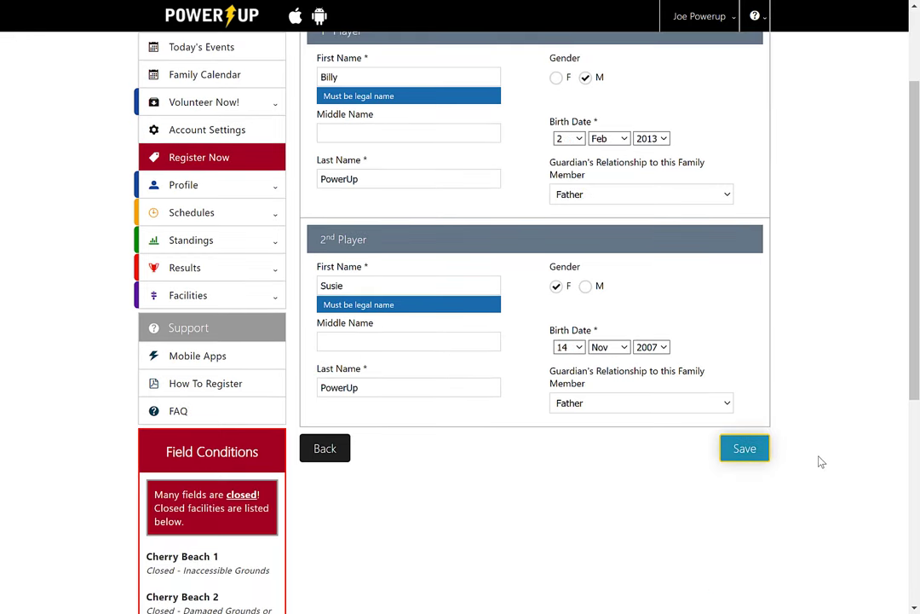
key("Return")
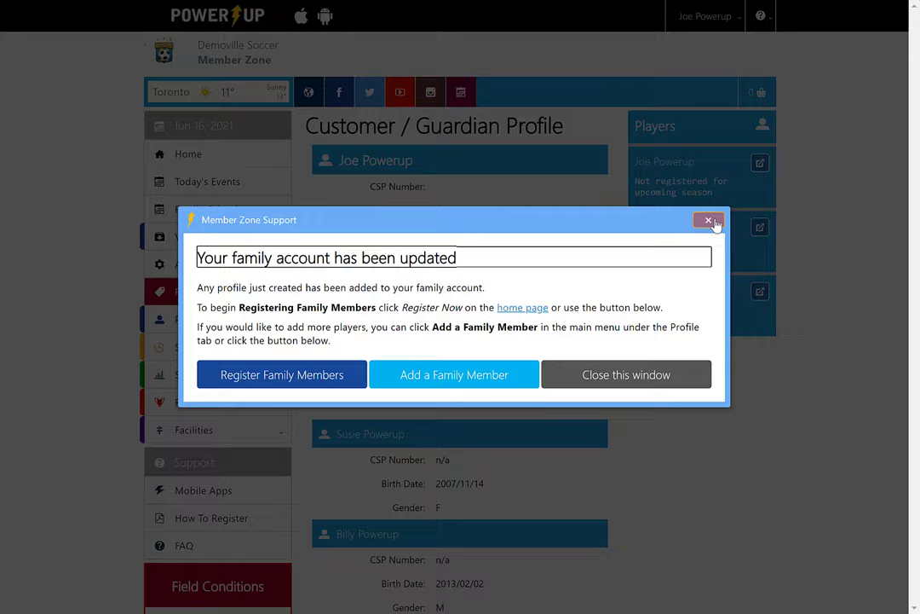
left_click(801, 532)
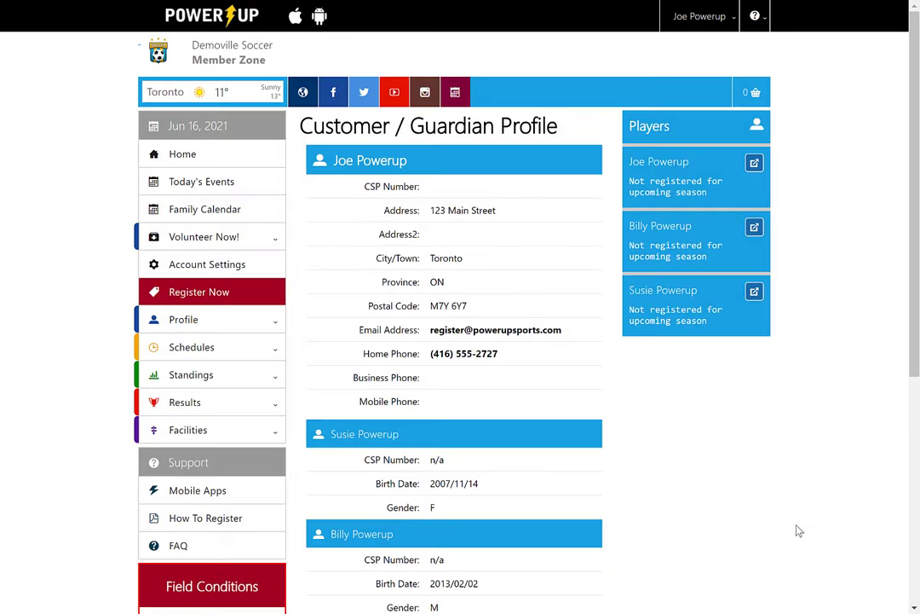
Step: Open the first player's profile for editing and review the contact, photo, proof of ID and birth date sections
left_click(267, 328)
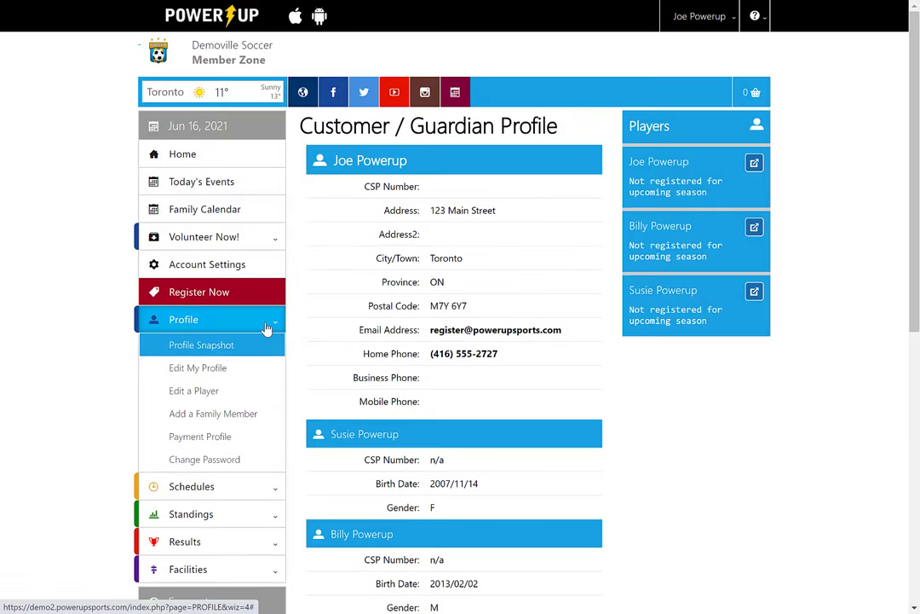
left_click(212, 391)
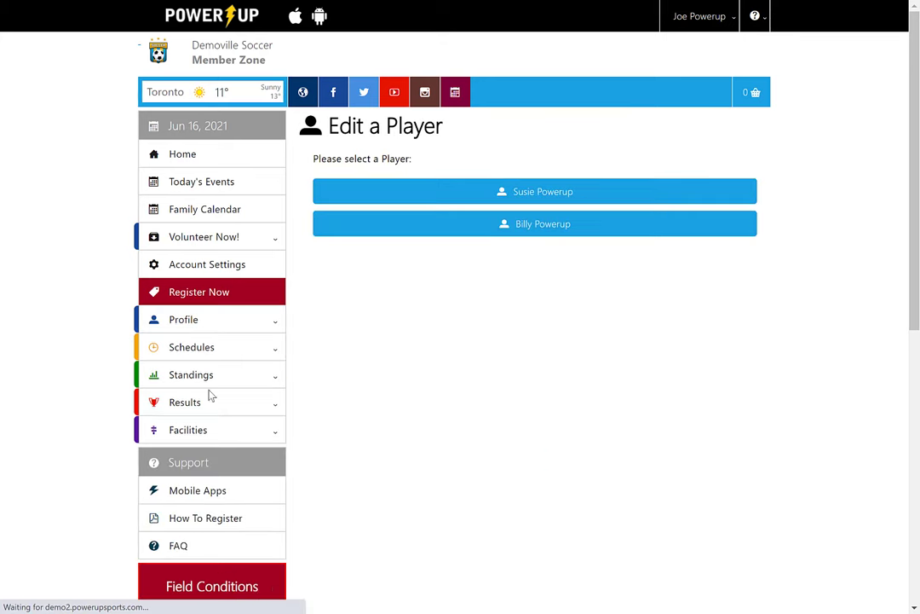
left_click(521, 225)
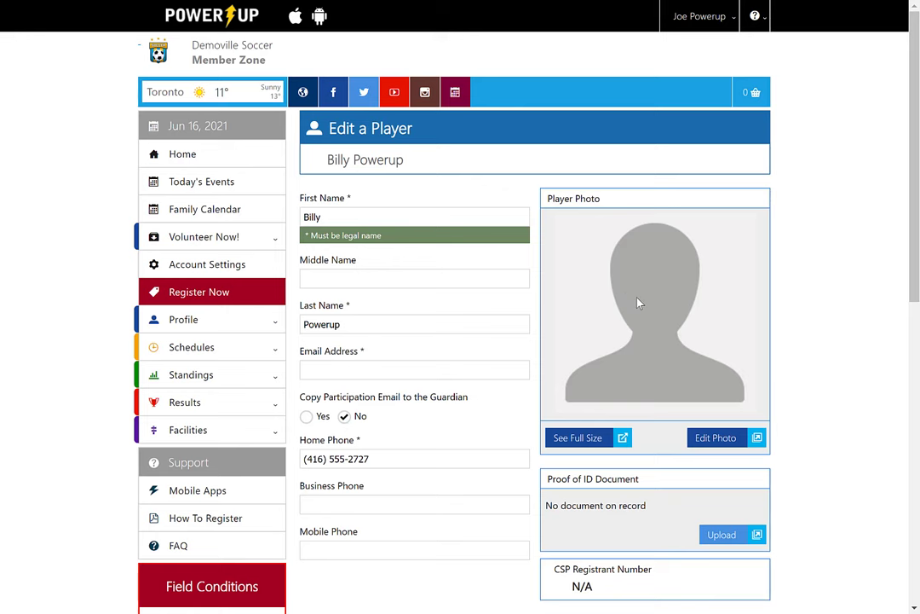
scroll(566, 321, "down", 3)
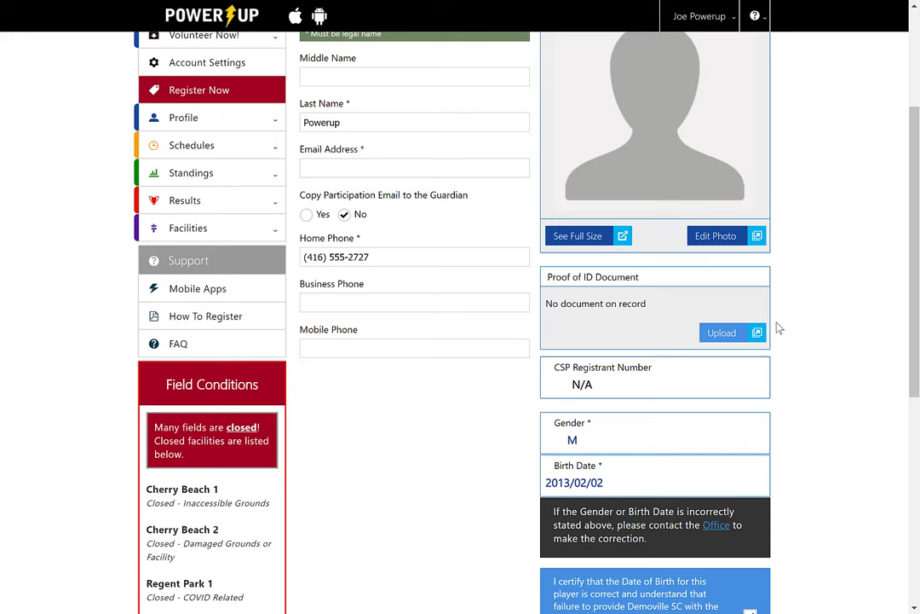
scroll(605, 305, "up", 3)
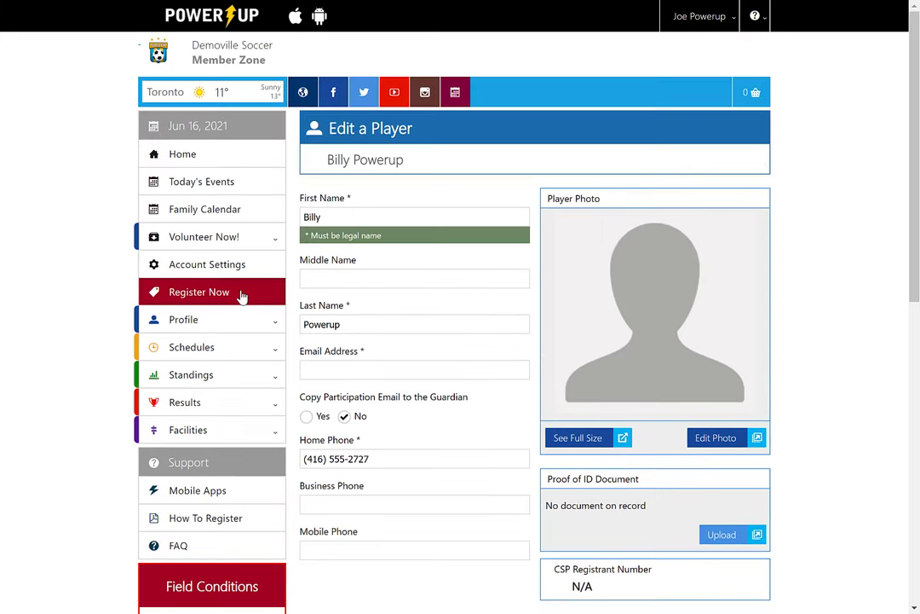
Step: Return to the home page and open the available player registrations from the Registration Centre
left_click(183, 155)
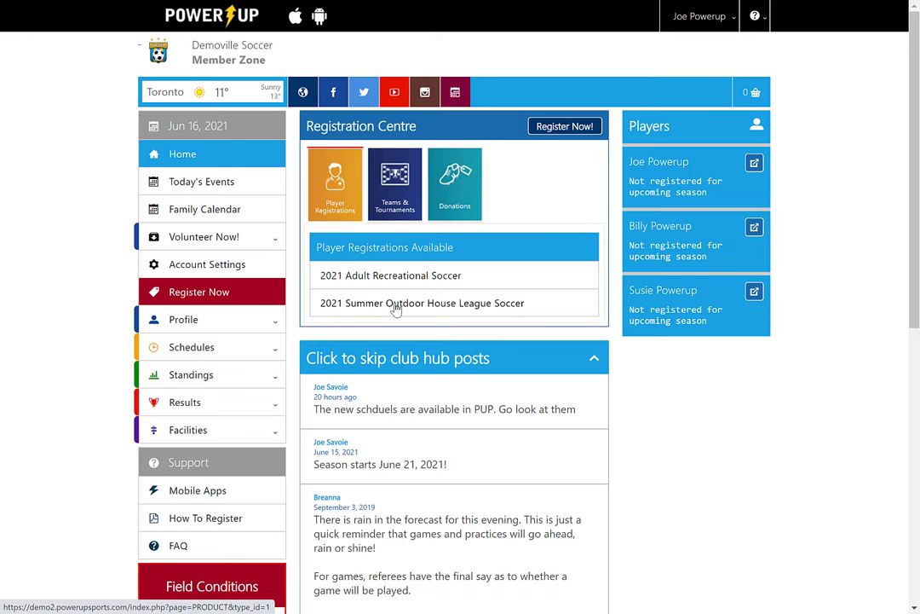
scroll(364, 247, "down", 2)
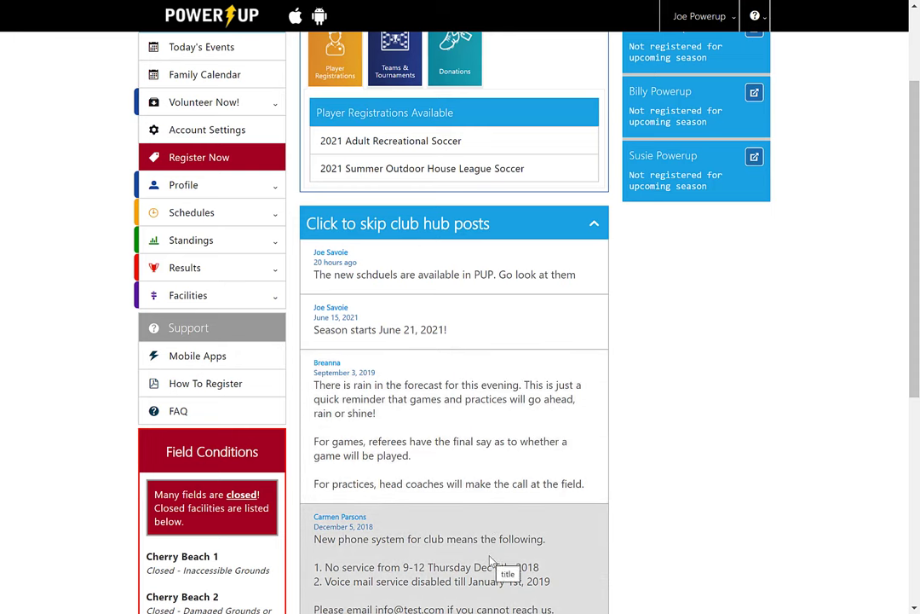
scroll(507, 510, "up", 2)
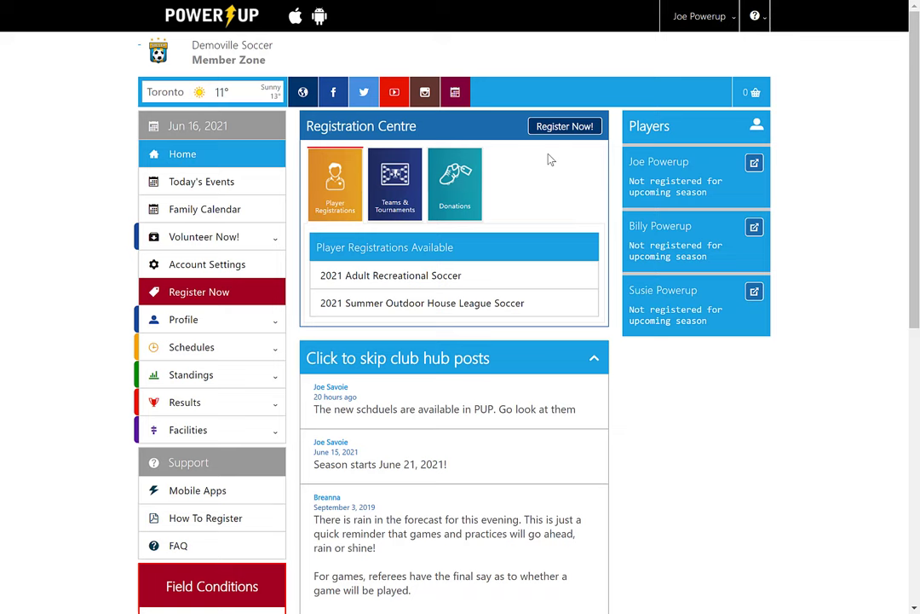
left_click(572, 128)
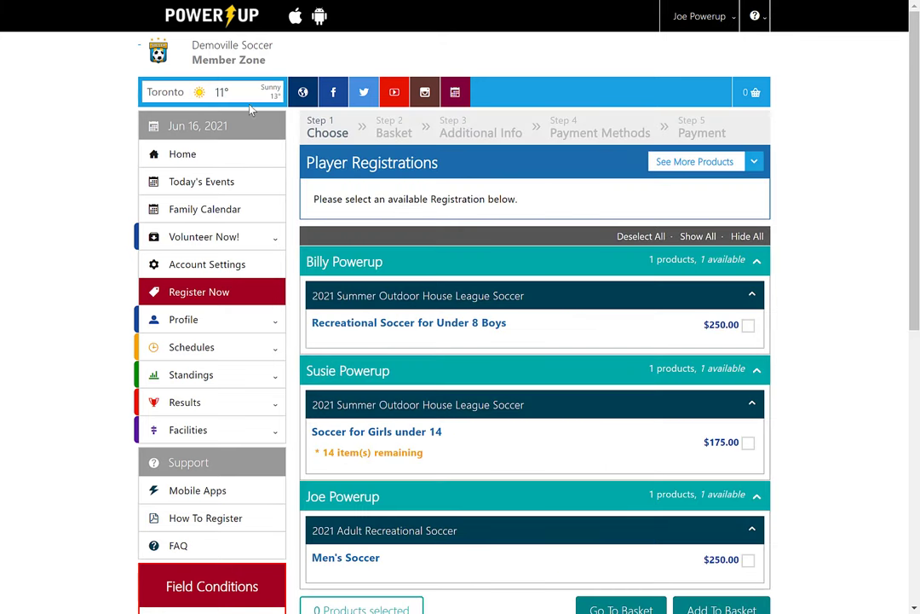
Step: Select the Recreational Soccer for Under 8 Boys, Soccer for Girls under 14 and Men's Soccer registrations and add them to the basket
left_click_drag(312, 118, 749, 134)
left_click(749, 134)
scroll(844, 187, "down", 3)
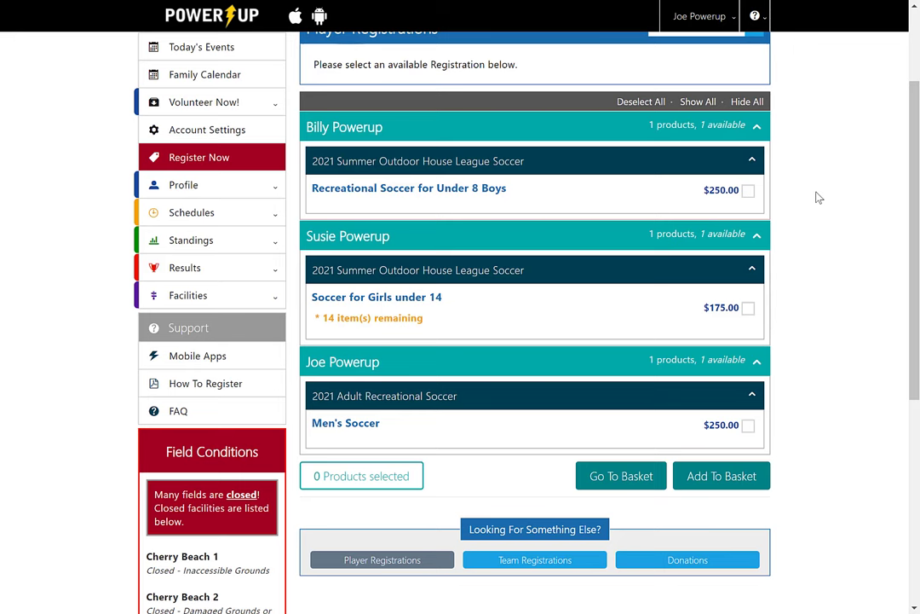
left_click(748, 193)
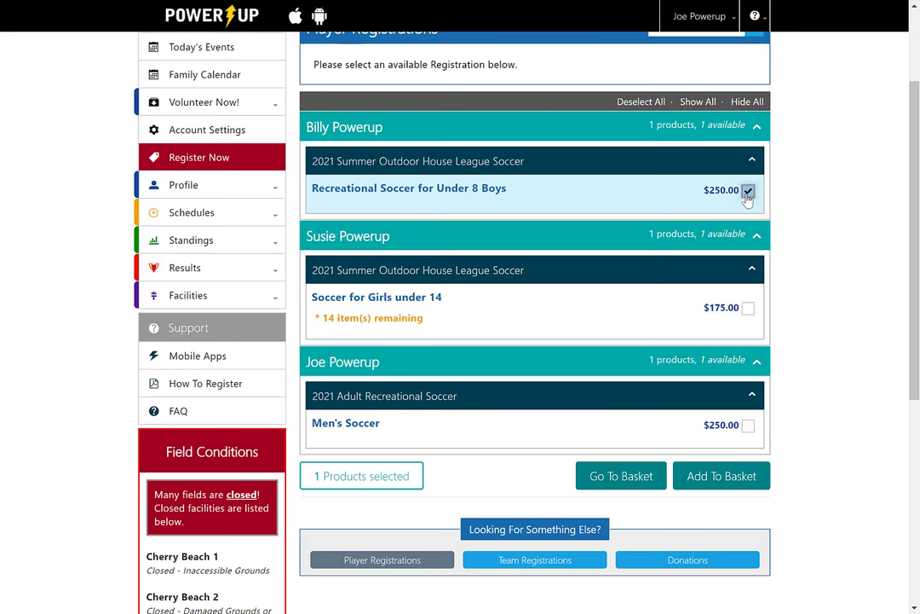
left_click(748, 309)
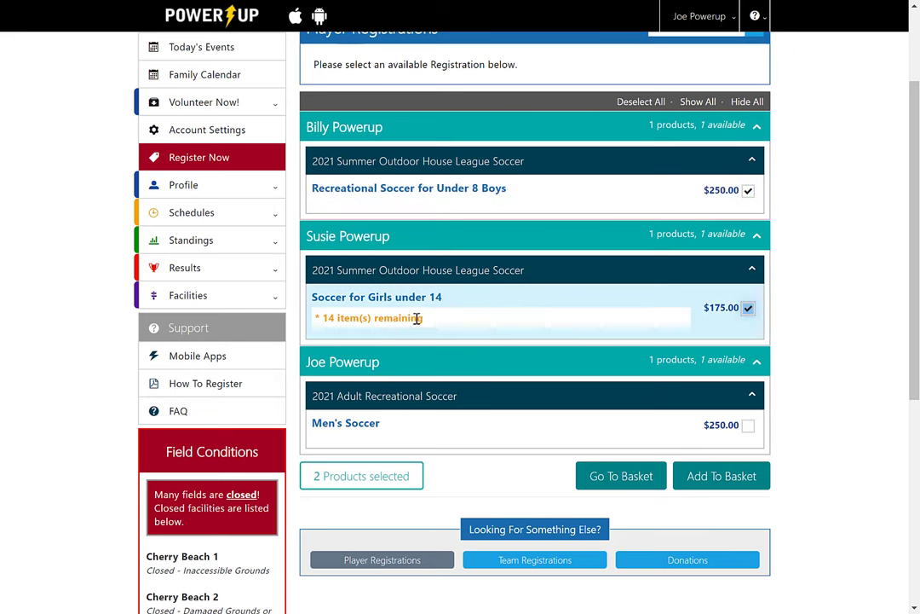
left_click_drag(422, 319, 323, 318)
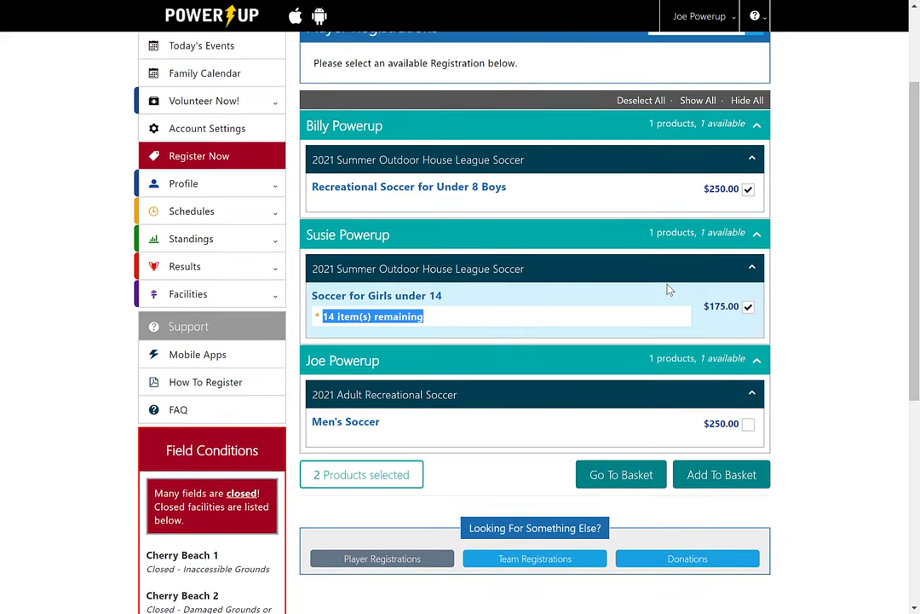
scroll(666, 289, "down", 2)
left_click(748, 292)
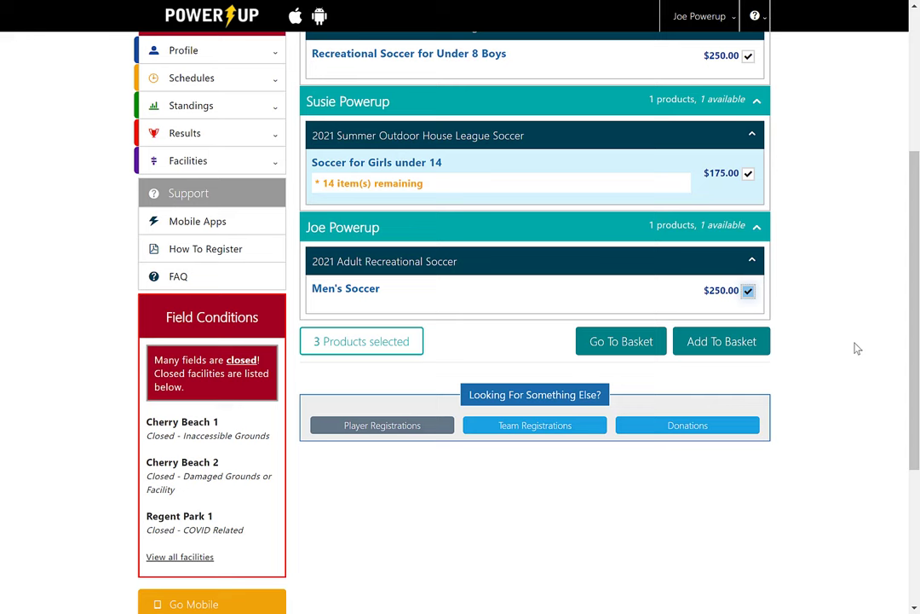
left_click(738, 346)
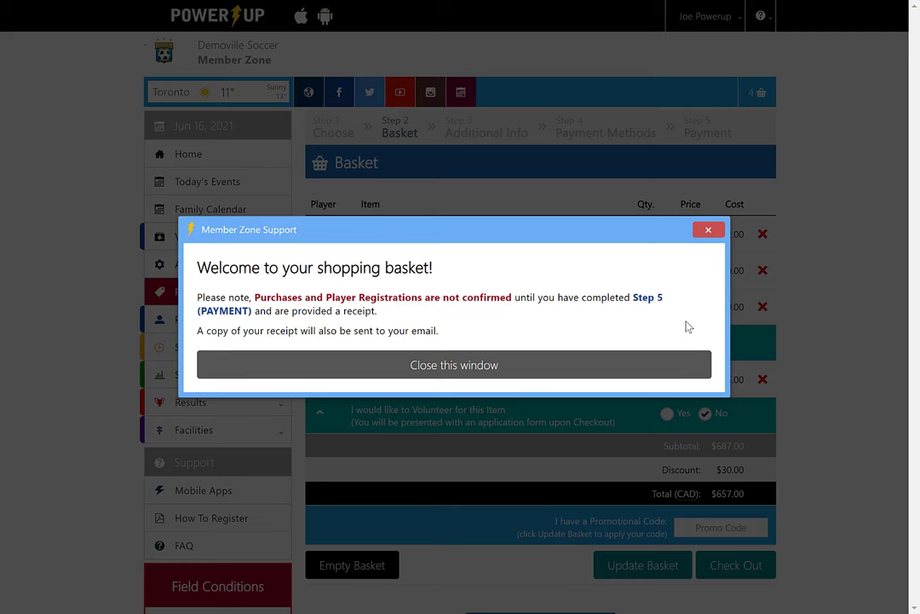
Step: Dismiss the shopping basket notice, review the basket items and choose Yes to volunteering for the Under 8 Boys registration
left_click(702, 232)
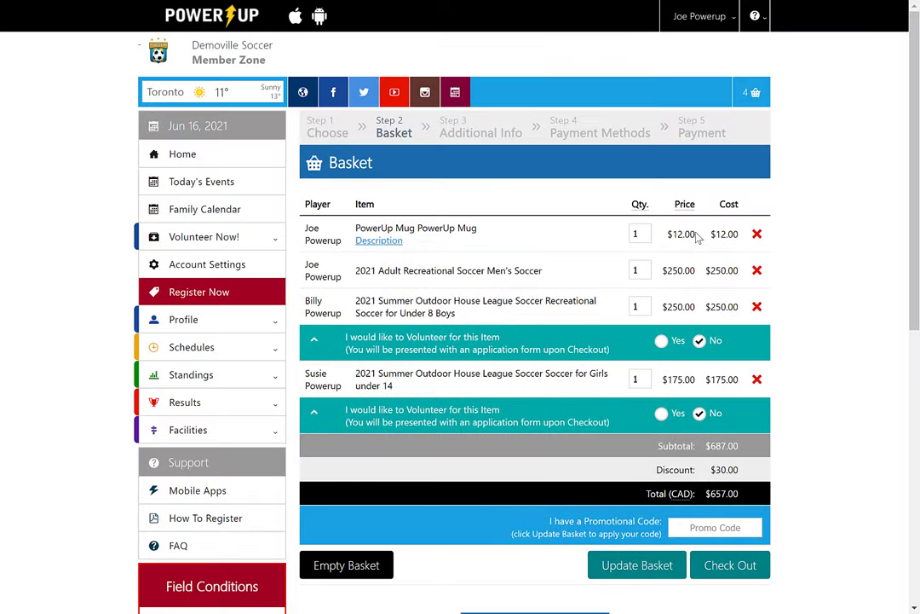
left_click_drag(394, 228, 489, 232)
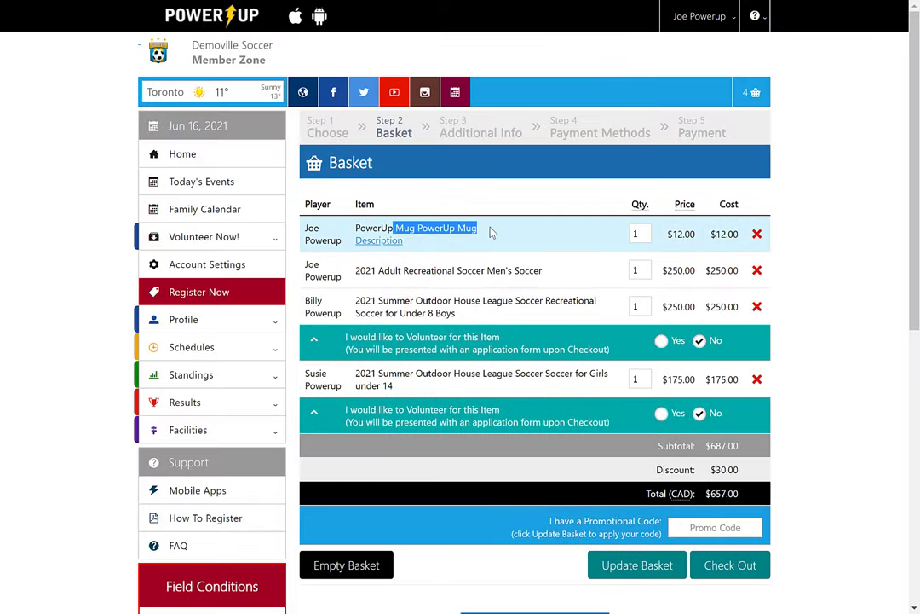
left_click(863, 251)
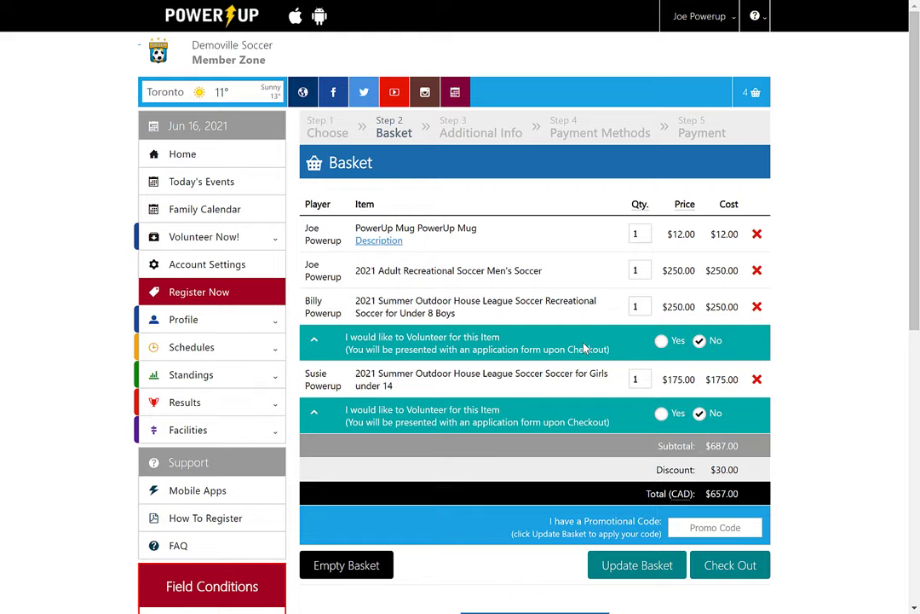
scroll(605, 311, "down", 2)
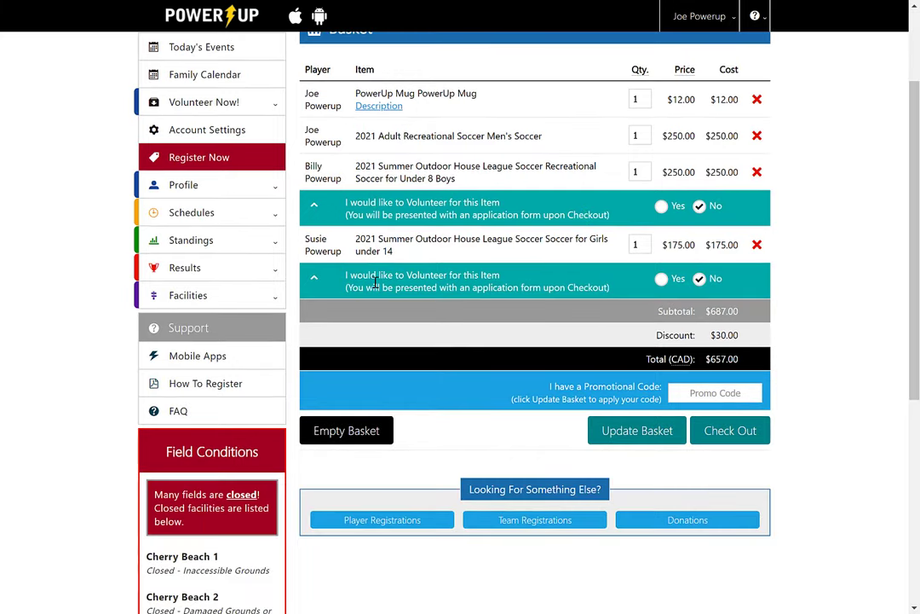
left_click(662, 208)
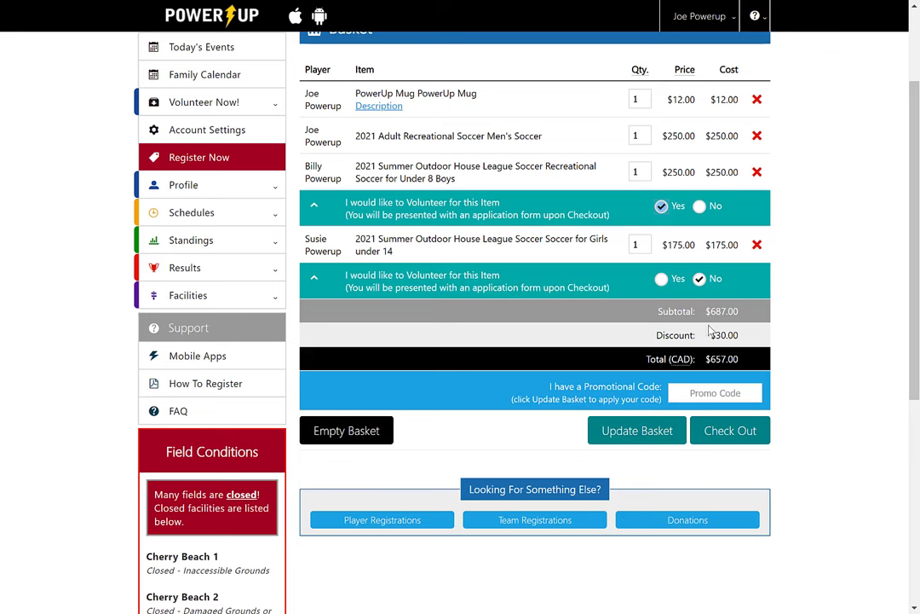
Step: Review the basket's discount and promotional code option, and proceed to checkout without entering a code
left_click_drag(711, 335, 764, 340)
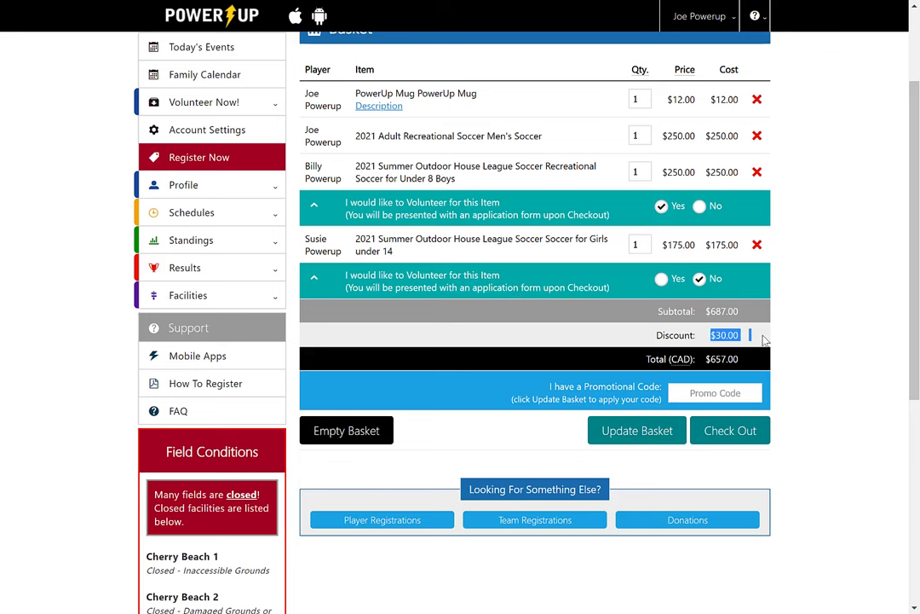
left_click(820, 359)
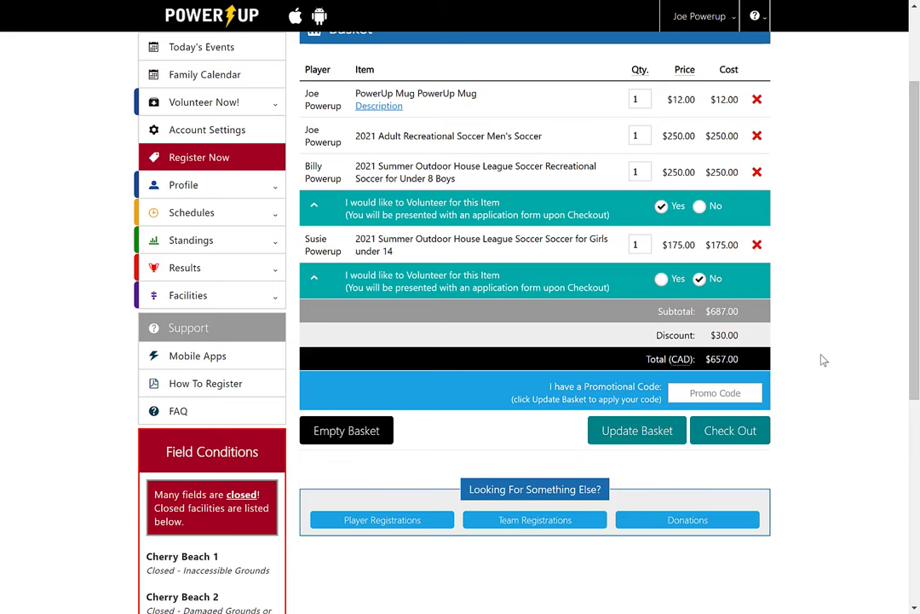
left_click(718, 393)
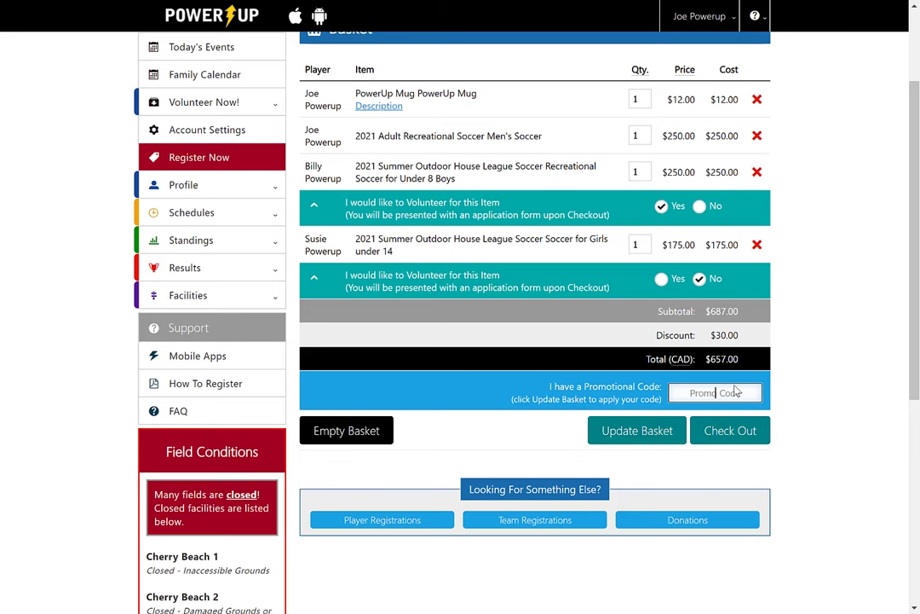
left_click(646, 432)
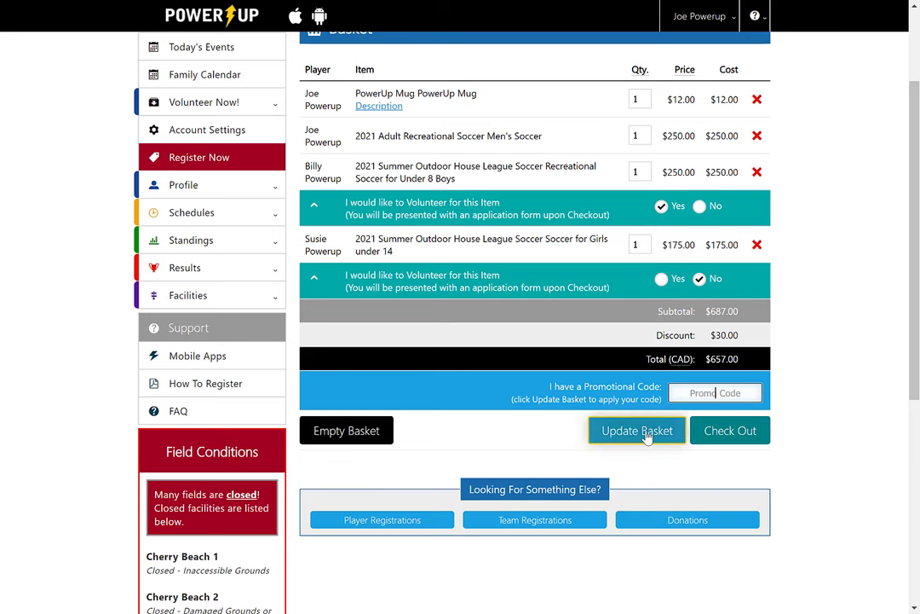
left_click(730, 432)
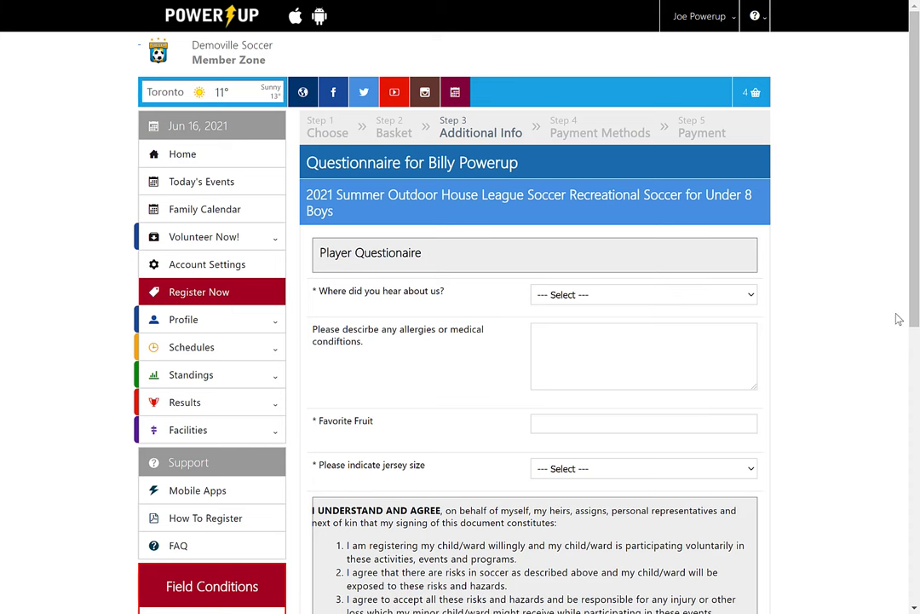
Step: Answer the Under 8 Boys player questionnaire with Website as the referral source, Apples as favorite fruit and Small as jersey size
left_click(695, 301)
left_click(664, 338)
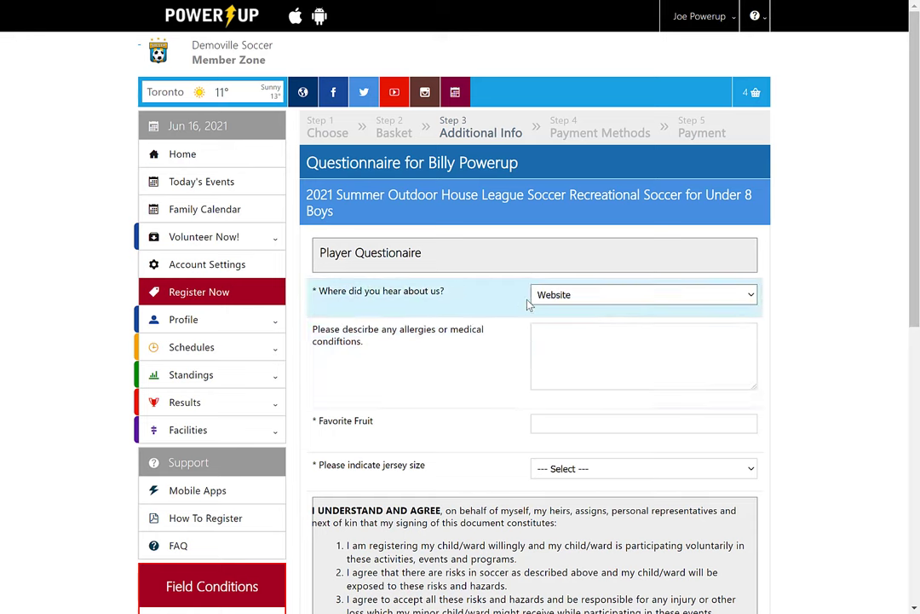
scroll(860, 325, "down", 2)
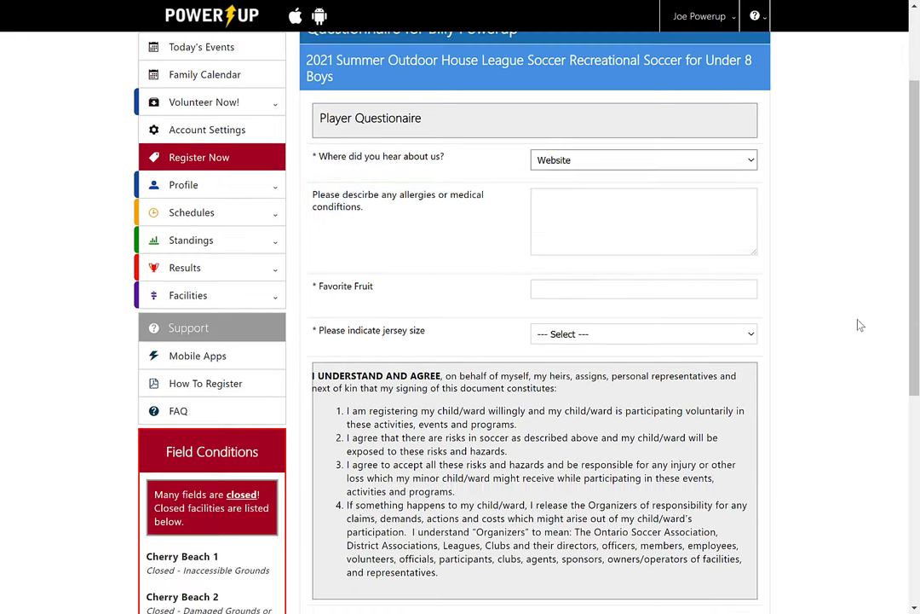
left_click(638, 290)
type("Apples")
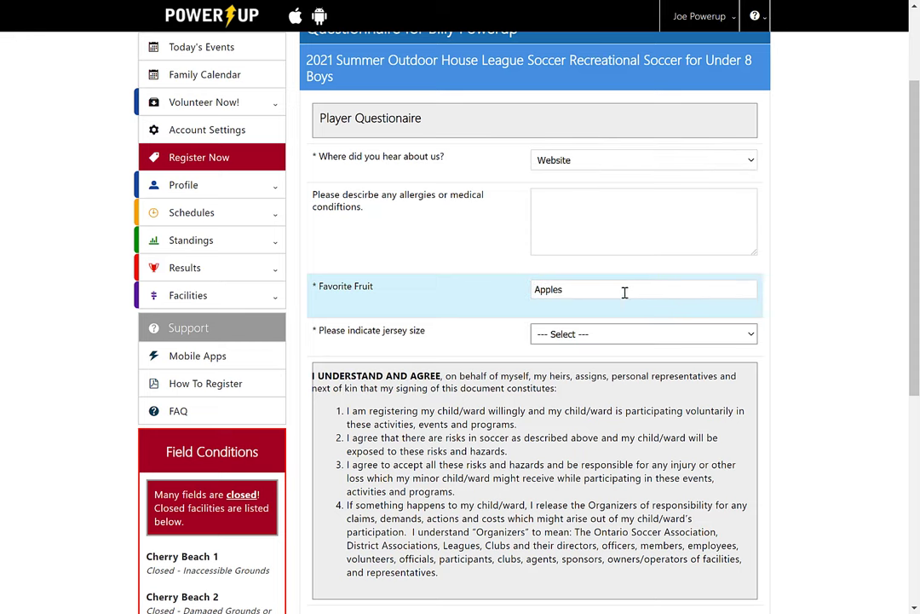
left_click(611, 335)
left_click(601, 378)
Step: Accept the guardian registration and affiliate fee statement and acknowledge the agreement in the Under 8 Boys questionnaire
scroll(746, 304, "down", 3)
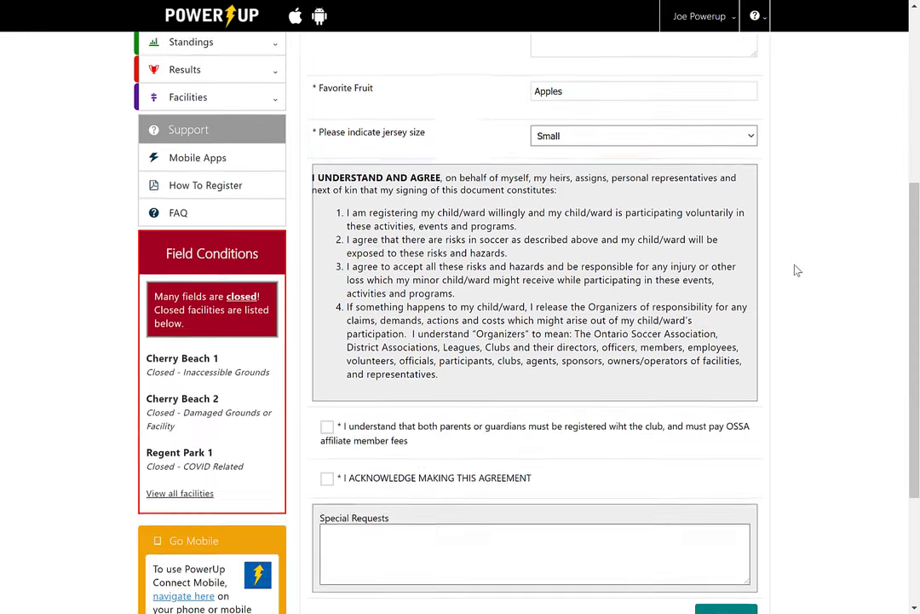
left_click(327, 422)
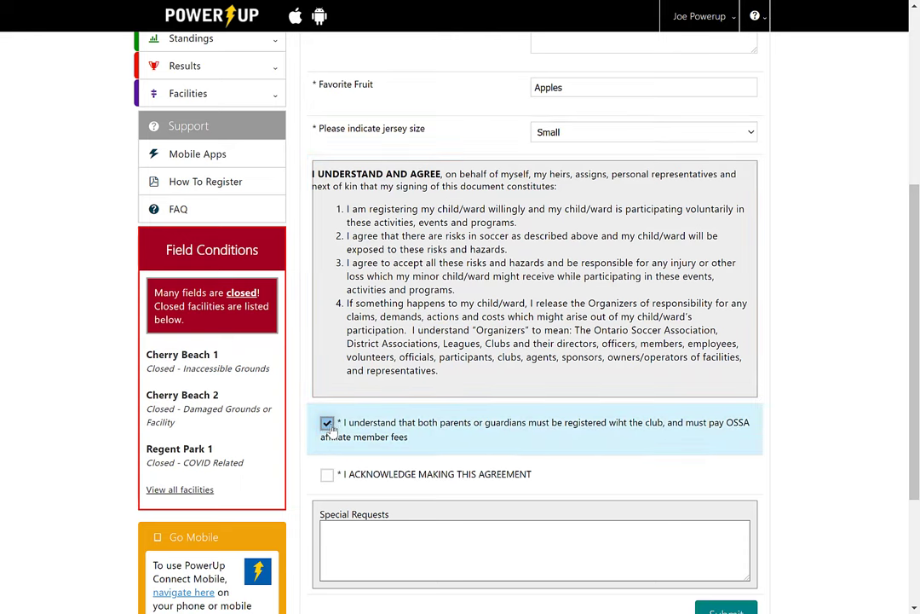
left_click(327, 475)
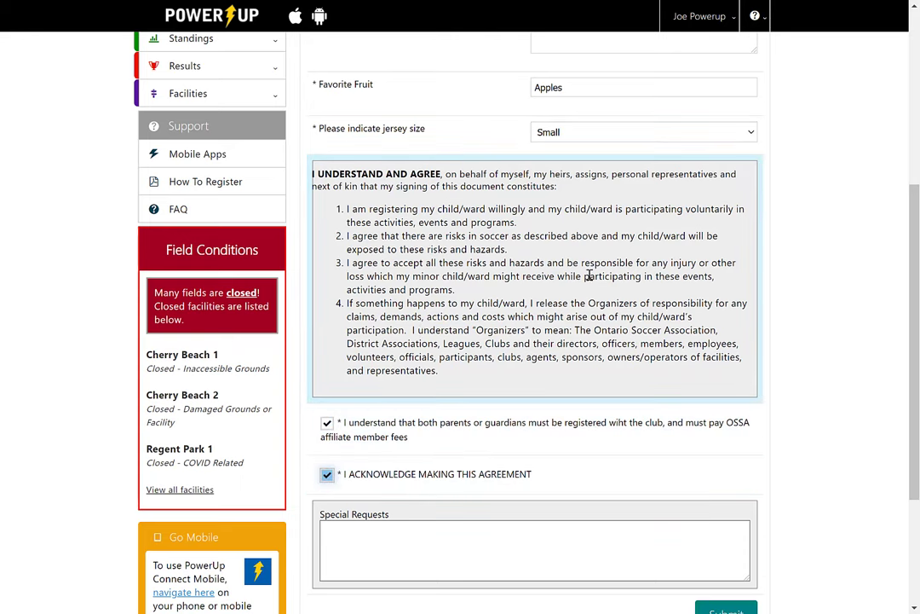
Step: Enter a special request that the player wants to play with a named friend, and submit the questionnaire
scroll(588, 276, "down", 3)
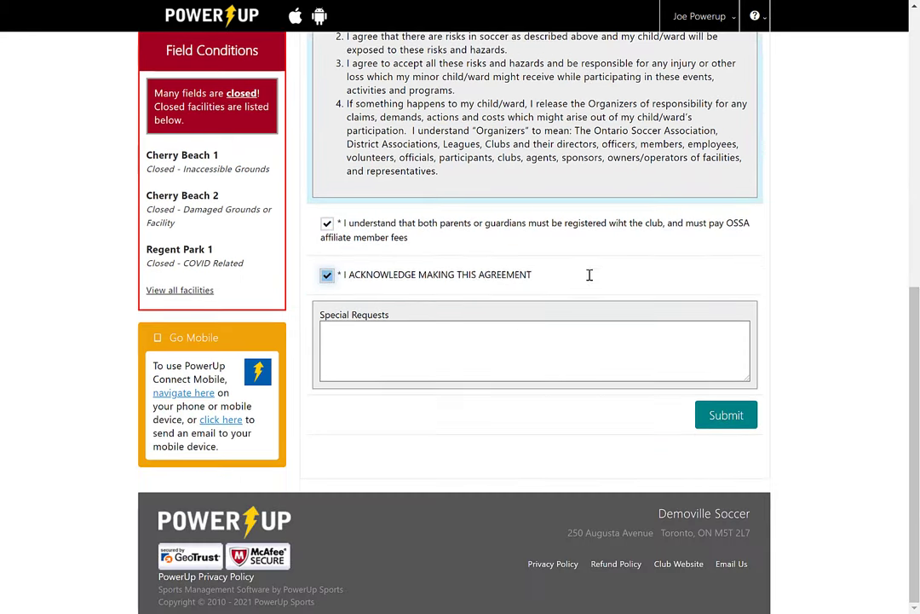
left_click(611, 344)
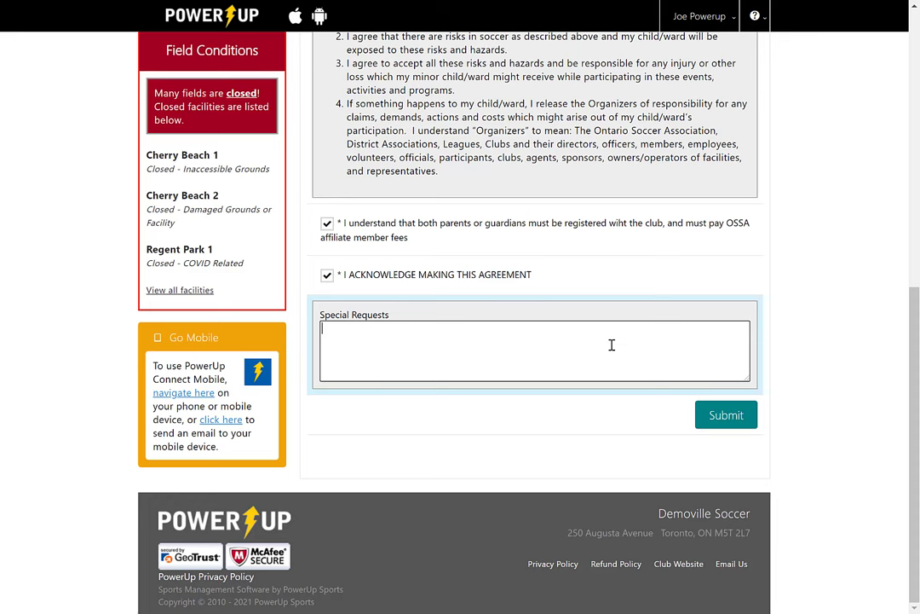
type("Wants to play with B")
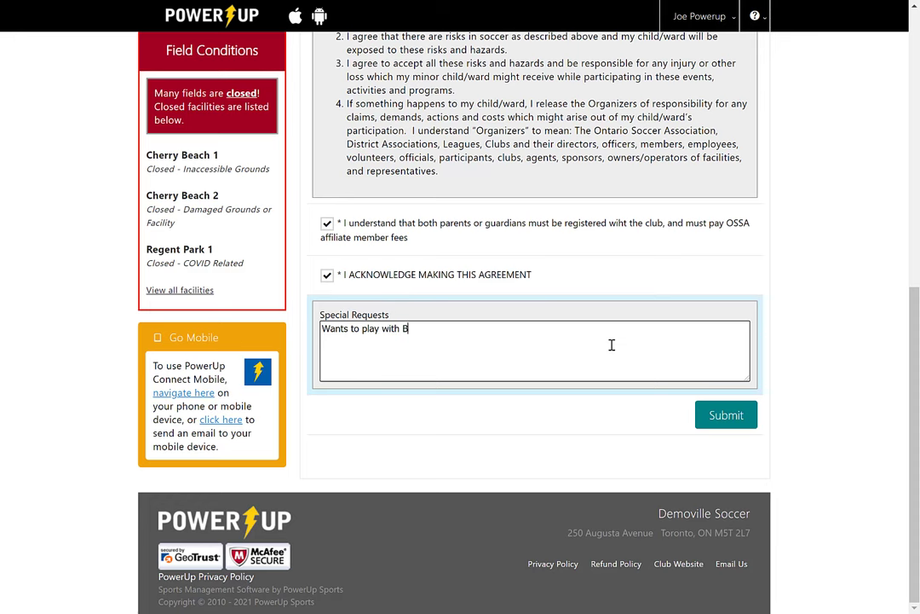
type("obby Smith")
left_click(742, 415)
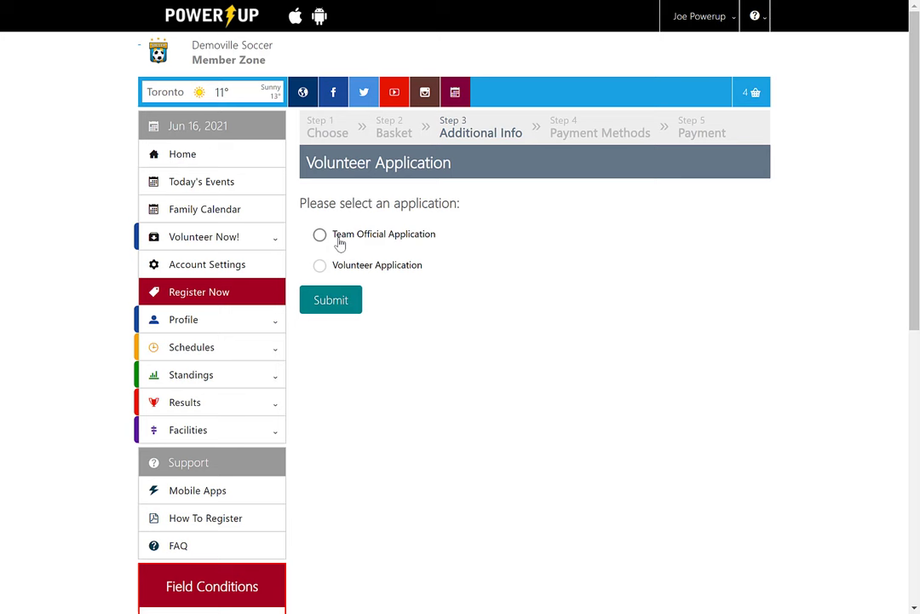
Step: Choose the Team Official Application for volunteering and sign up for the Coach position
left_click(339, 244)
left_click(339, 300)
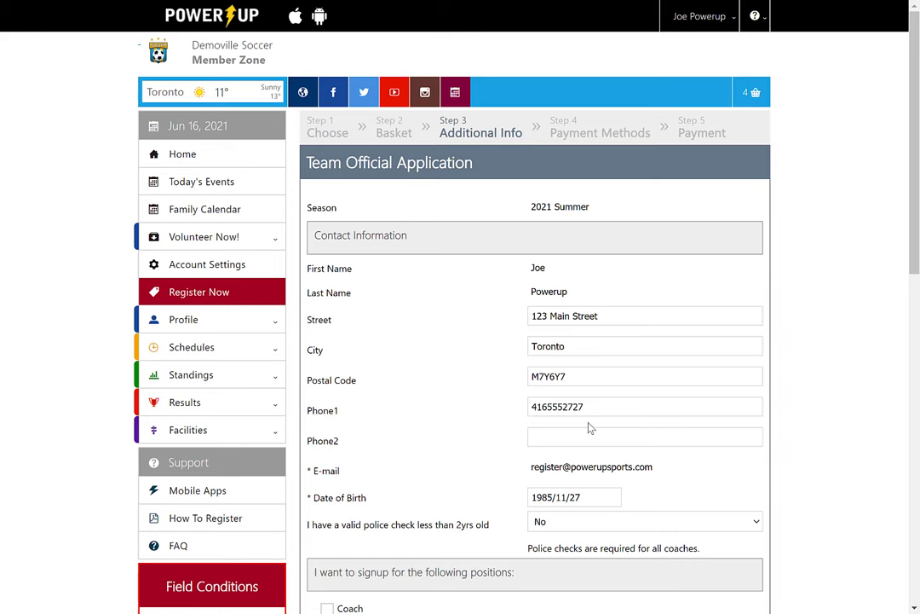
scroll(630, 335, "down", 3)
scroll(630, 337, "down", 1)
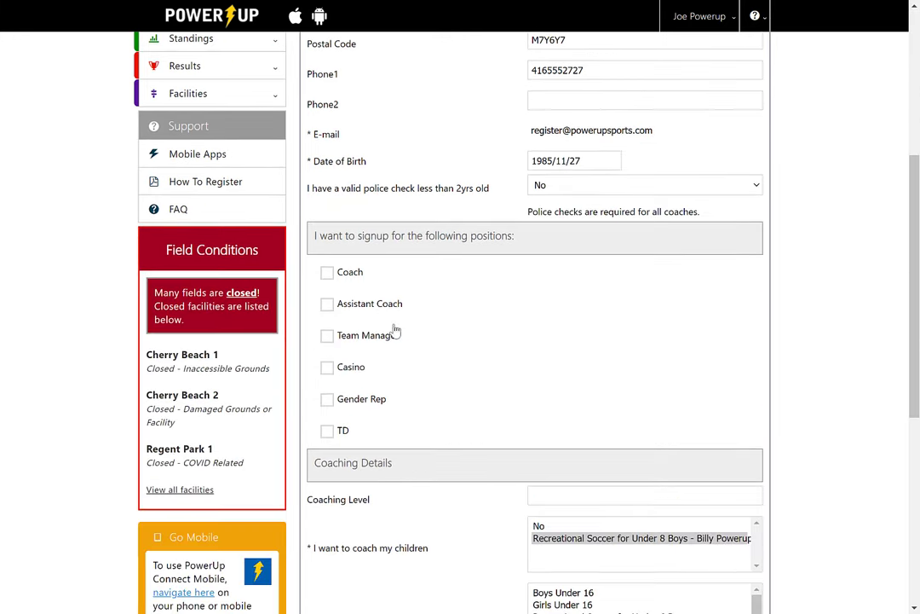
left_click(327, 270)
Step: Set the player gender to coach to Boys in the coaching details and continue past the application
scroll(732, 309, "down", 3)
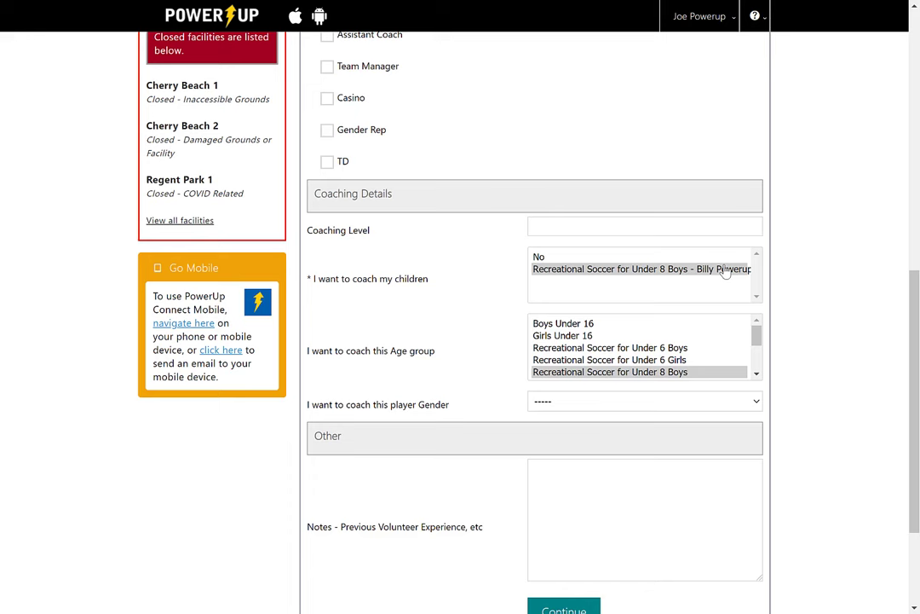
scroll(725, 271, "down", 2)
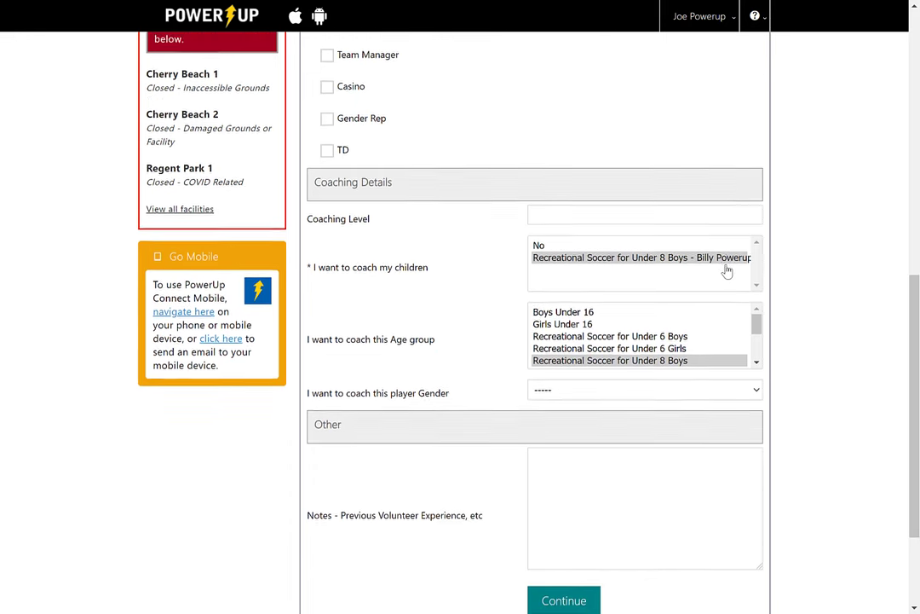
left_click(608, 240)
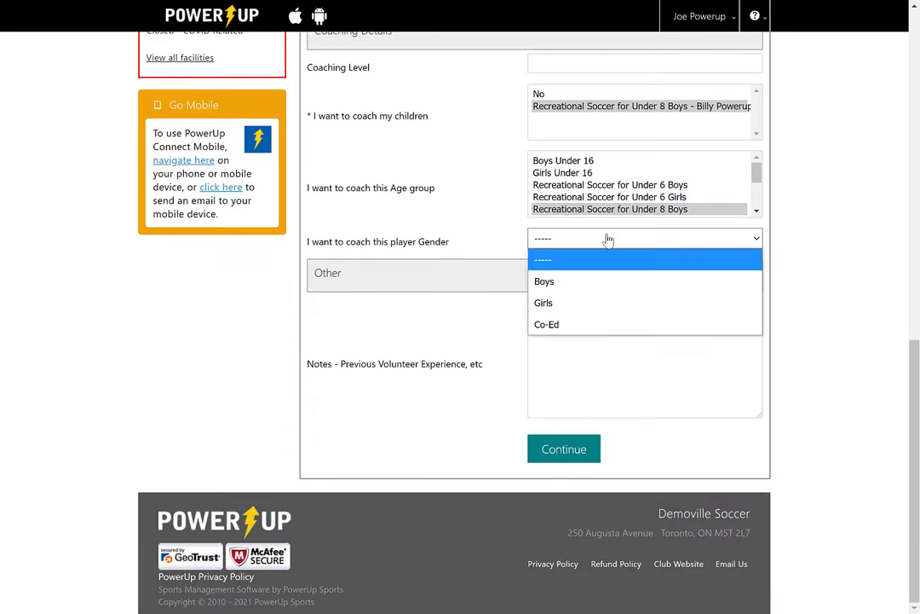
left_click(588, 281)
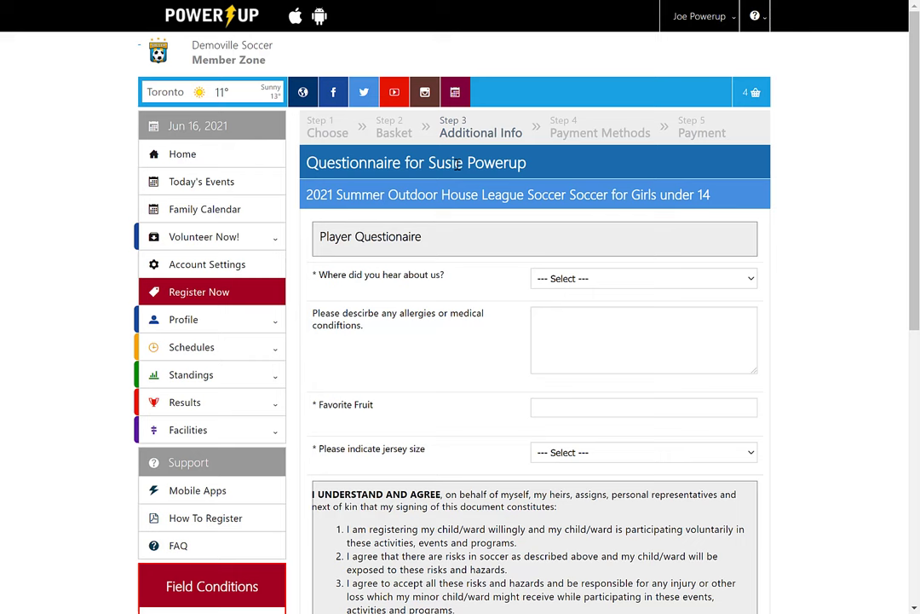
Step: Answer the Girls under 14 player questionnaire with Website as the referral source, Apples as favorite fruit and Small as jersey size
left_click_drag(458, 164, 528, 165)
left_click(704, 283)
left_click(657, 329)
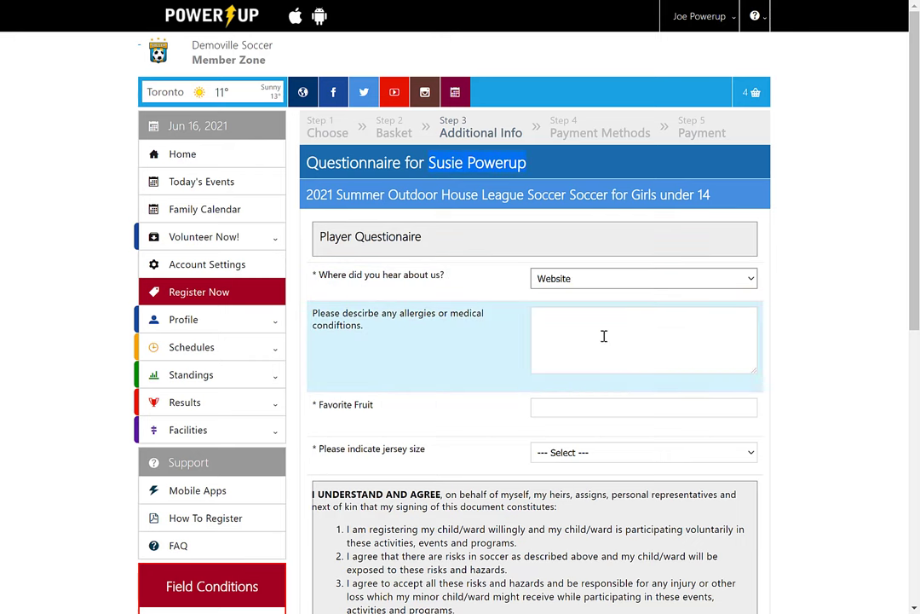
left_click(599, 409)
type("Apples")
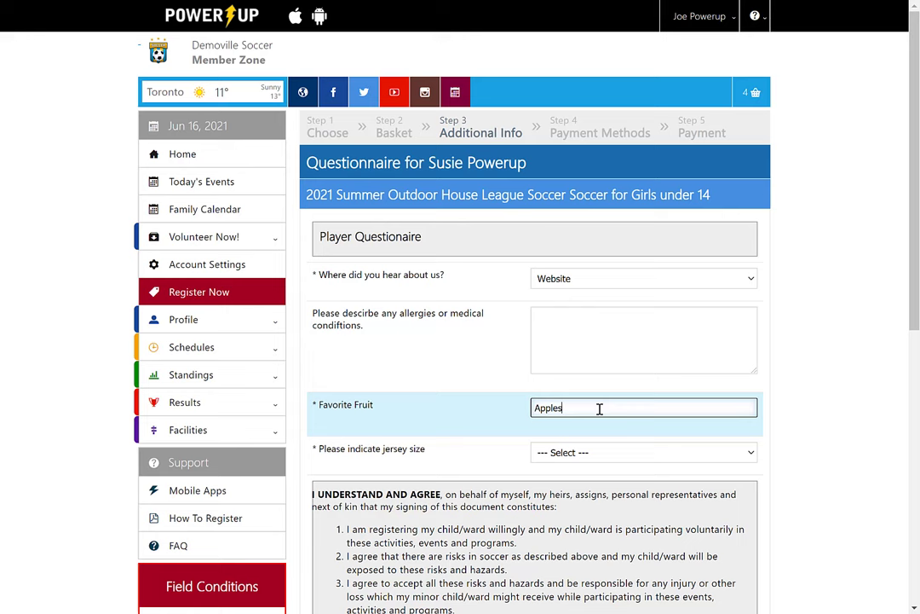
left_click(598, 452)
left_click(581, 496)
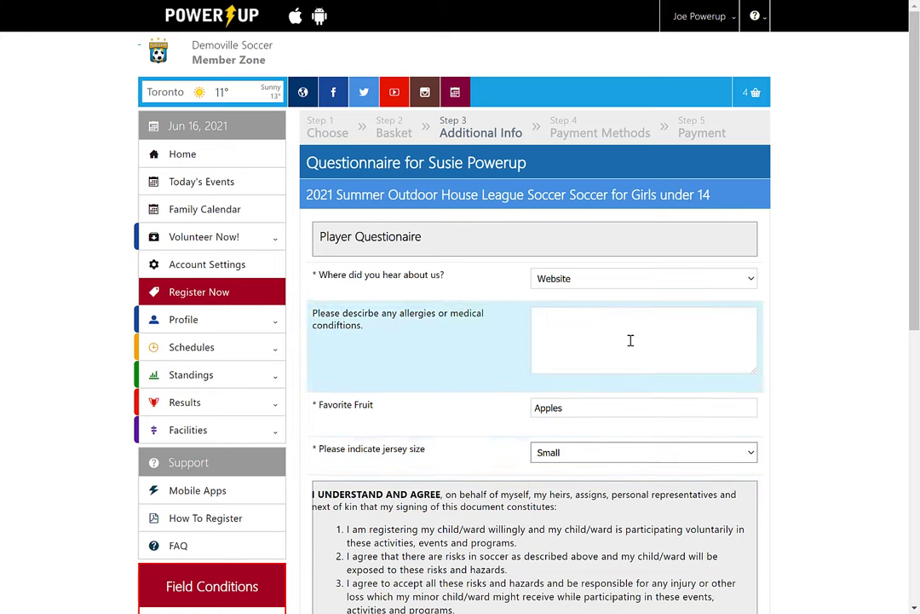
Step: Accept the guardian registration and affiliate fees statement, acknowledge the agreement, and submit the Girls under 14 player questionnaire
scroll(433, 351, "down", 6)
left_click(327, 273)
left_click(327, 324)
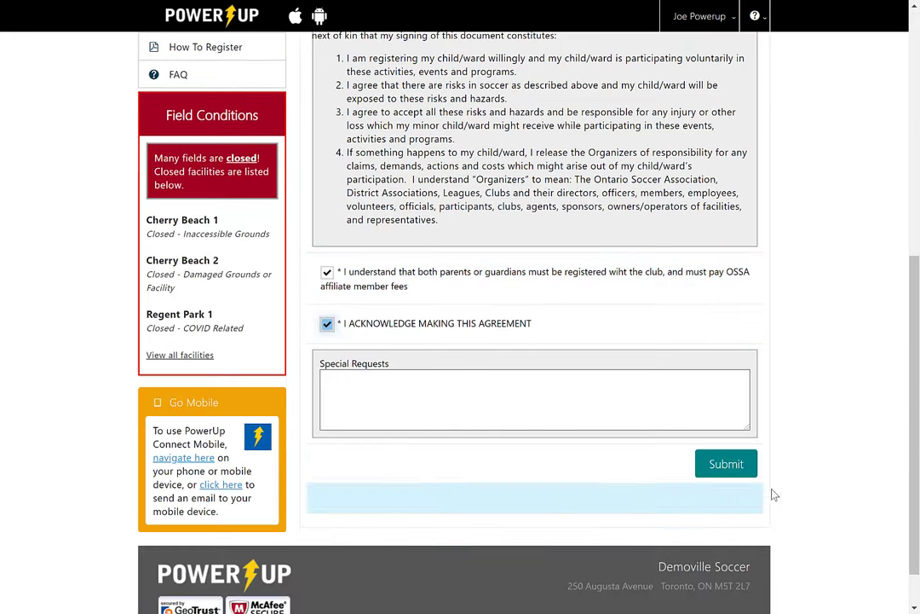
left_click(726, 464)
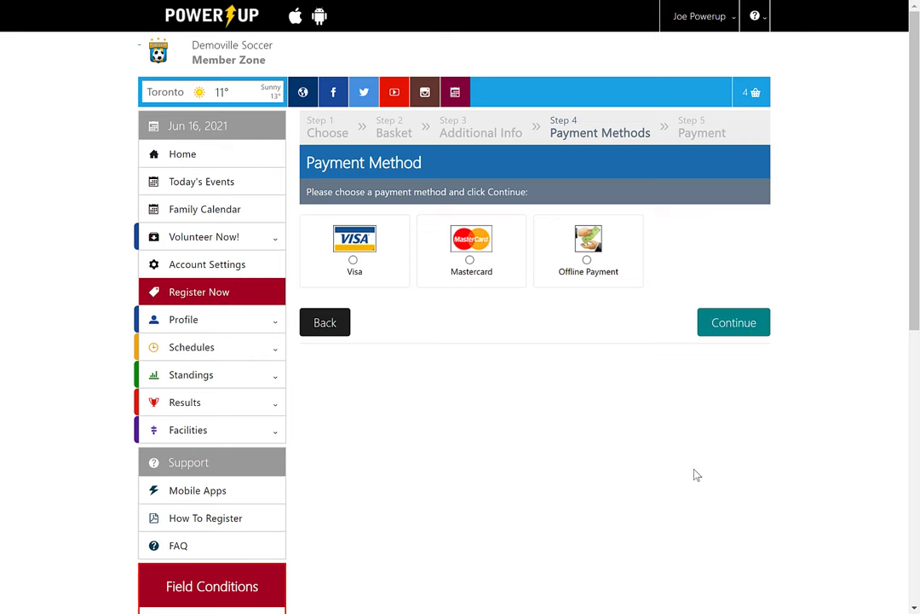
Step: Choose Offline Payment as the payment method, continue, and review the due dates for today's charge and the future payment
left_click(586, 260)
left_click(738, 328)
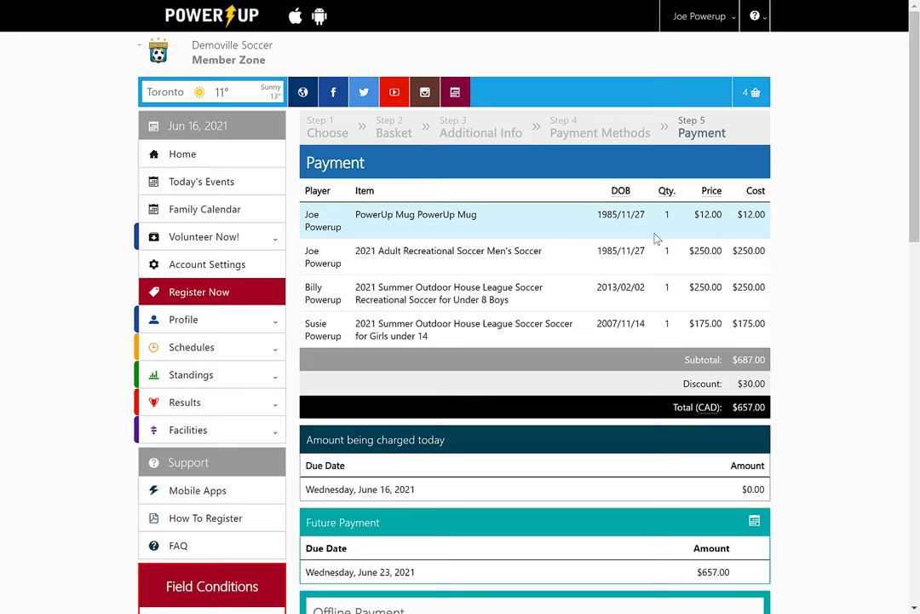
scroll(762, 319, "down", 3)
left_click_drag(344, 220, 418, 221)
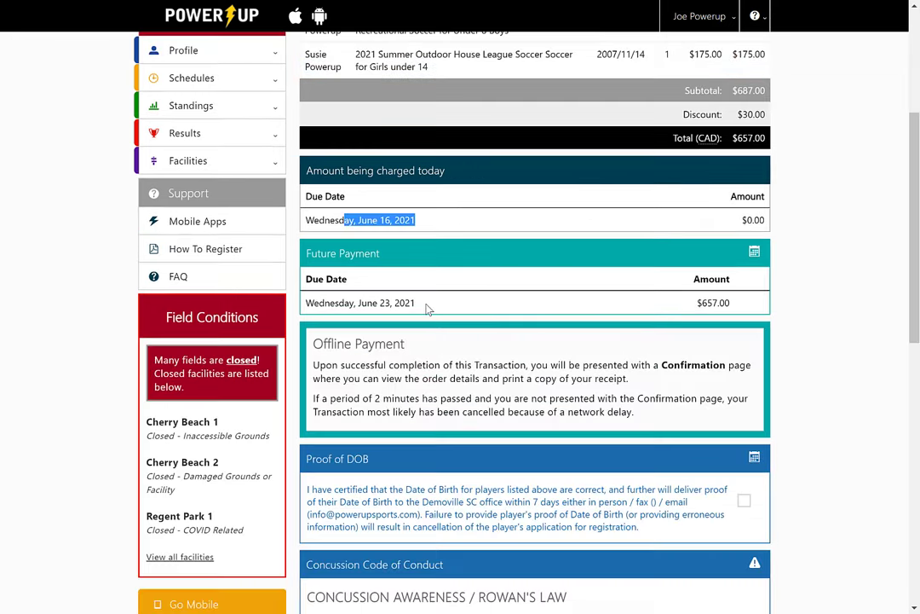
left_click_drag(417, 304, 308, 302)
scroll(610, 288, "down", 2)
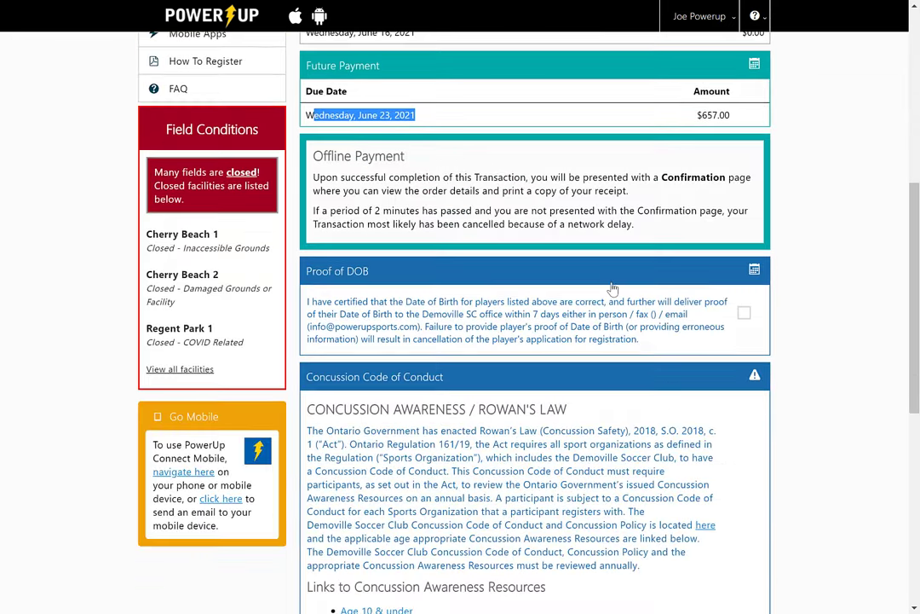
Step: Certify the Proof of DOB statement and confirm the Concussion Code of Conduct for the registration
scroll(612, 290, "down", 2)
scroll(665, 297, "down", 5)
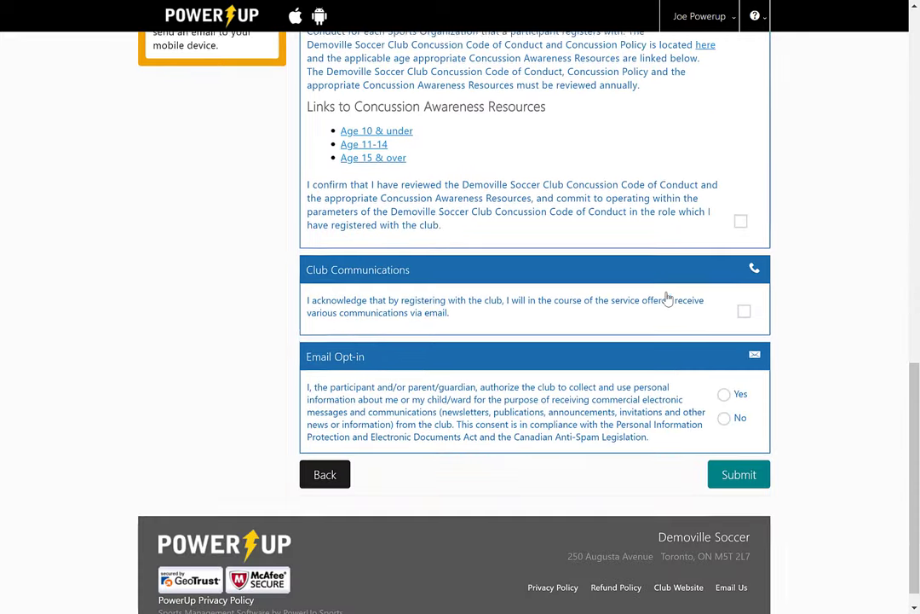
scroll(668, 298, "up", 5)
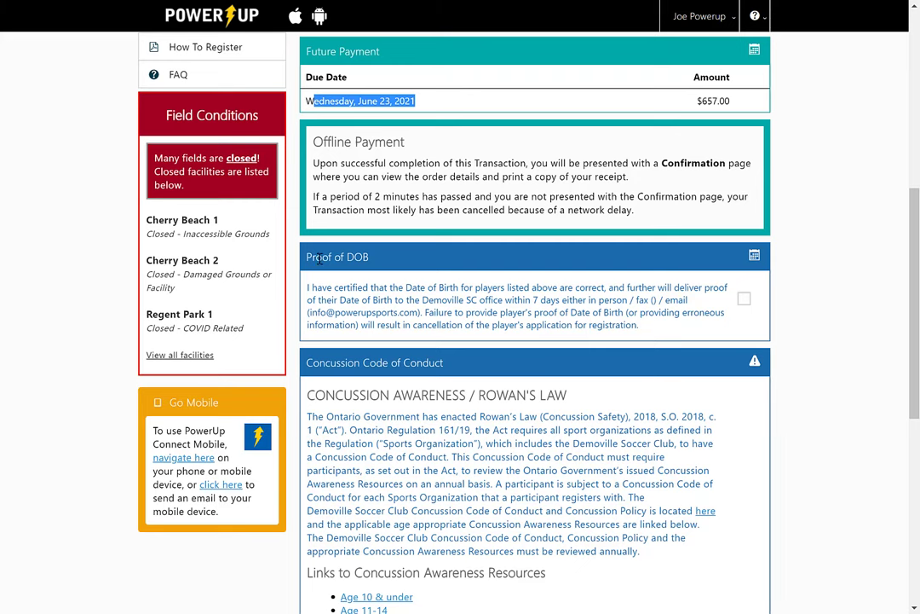
left_click_drag(306, 257, 372, 258)
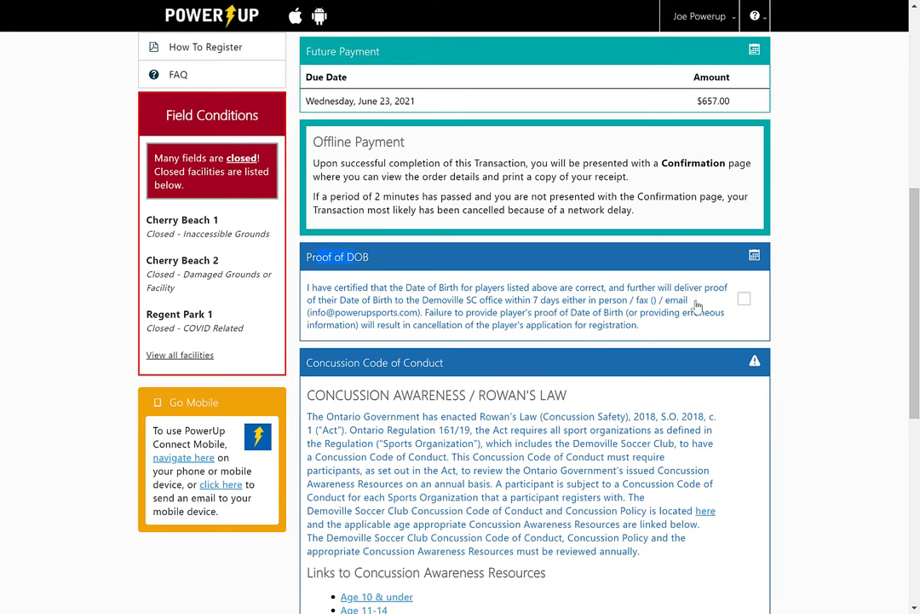
left_click(744, 299)
scroll(742, 301, "down", 3)
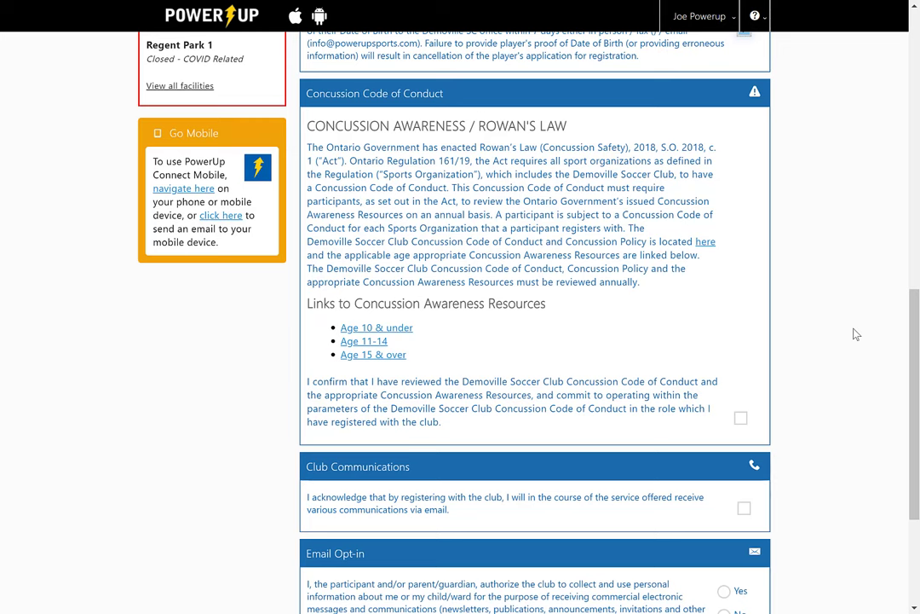
left_click(741, 418)
Step: Acknowledge Club Communications, answer Yes to Email Opt-in, and submit the order
scroll(819, 294, "down", 3)
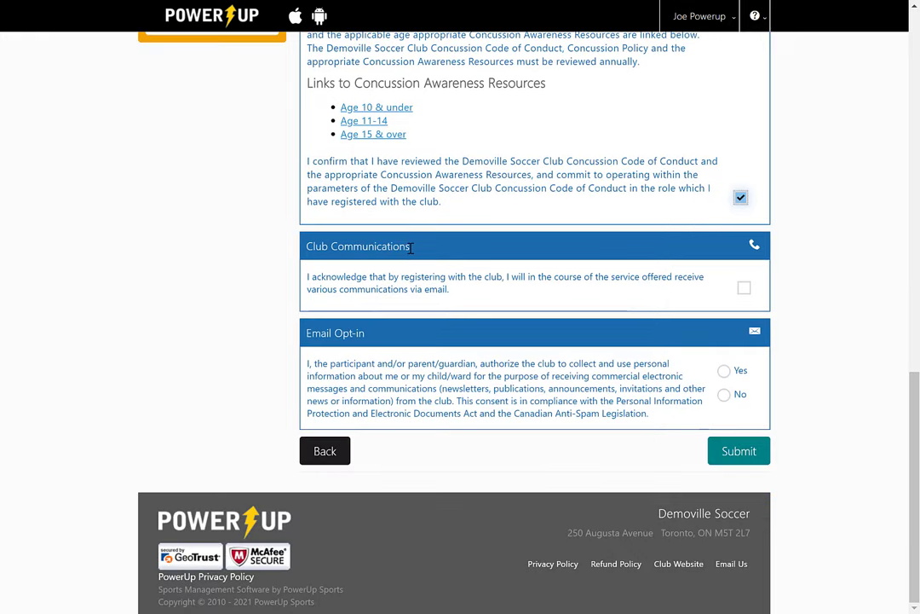
left_click(744, 287)
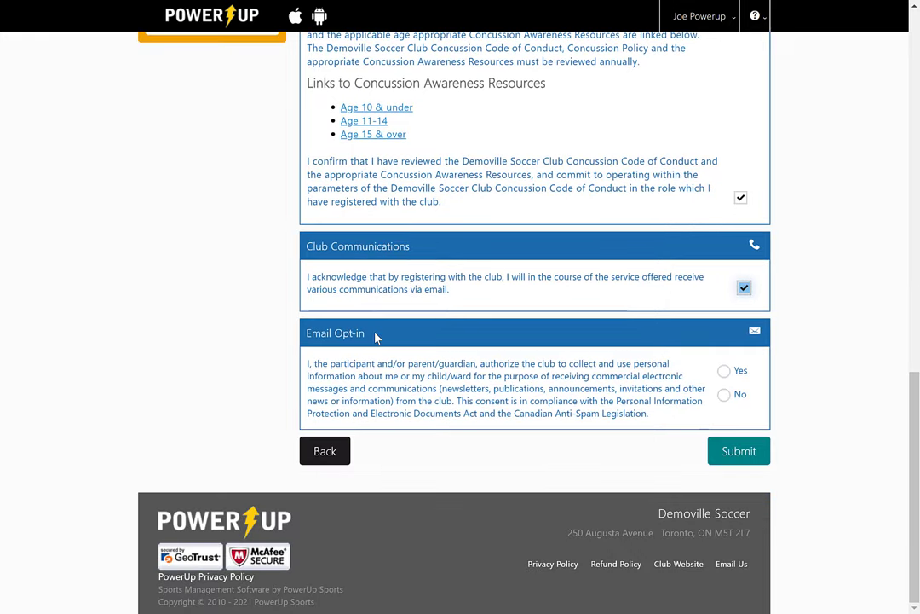
left_click(724, 370)
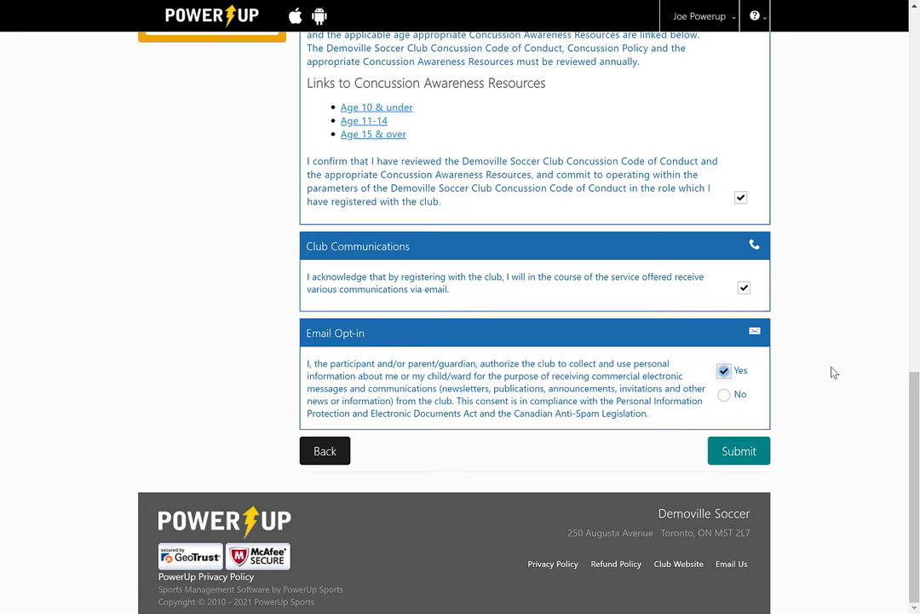
left_click(740, 457)
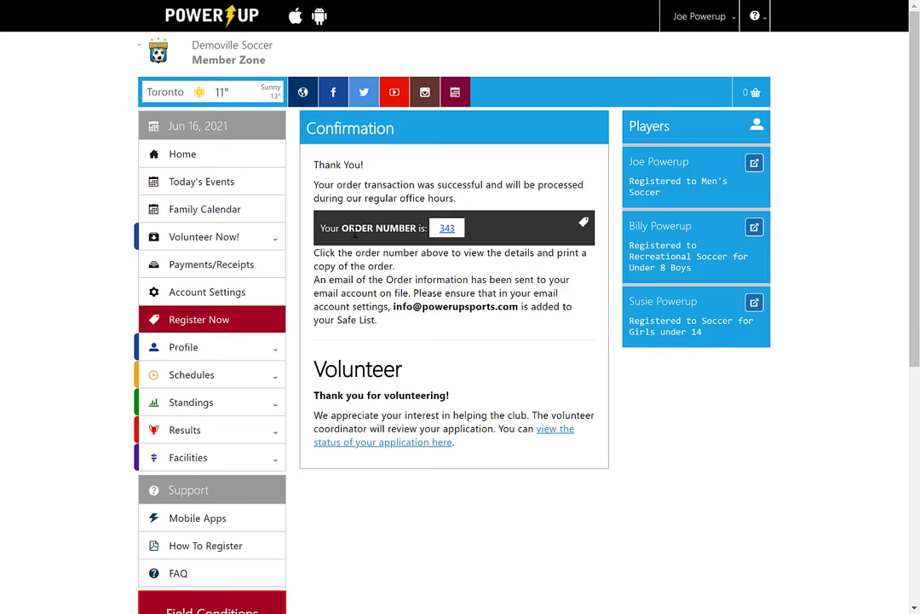
Step: Open the new order's summary from the confirmation and examine its invoice details
left_click_drag(343, 228, 444, 237)
left_click(446, 230)
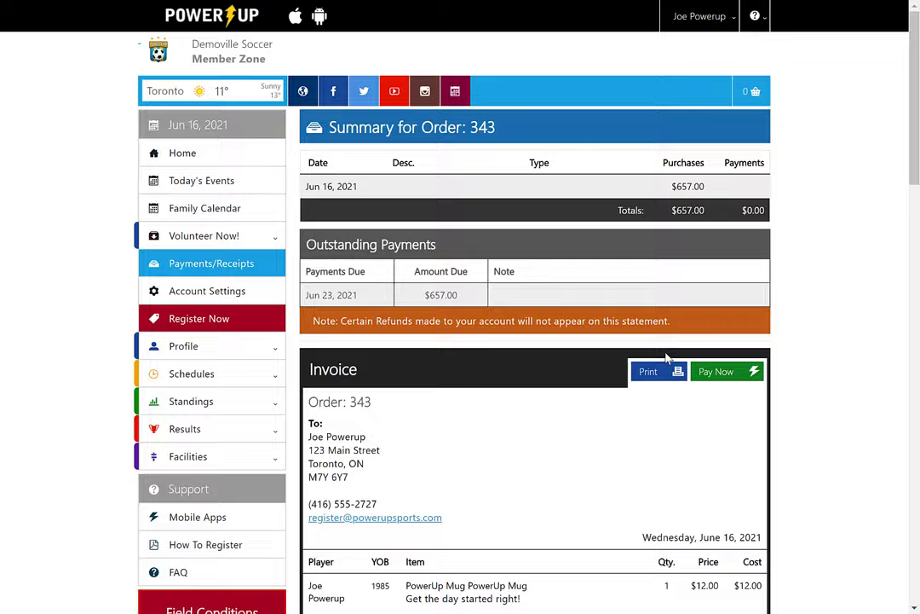
scroll(664, 357, "down", 4)
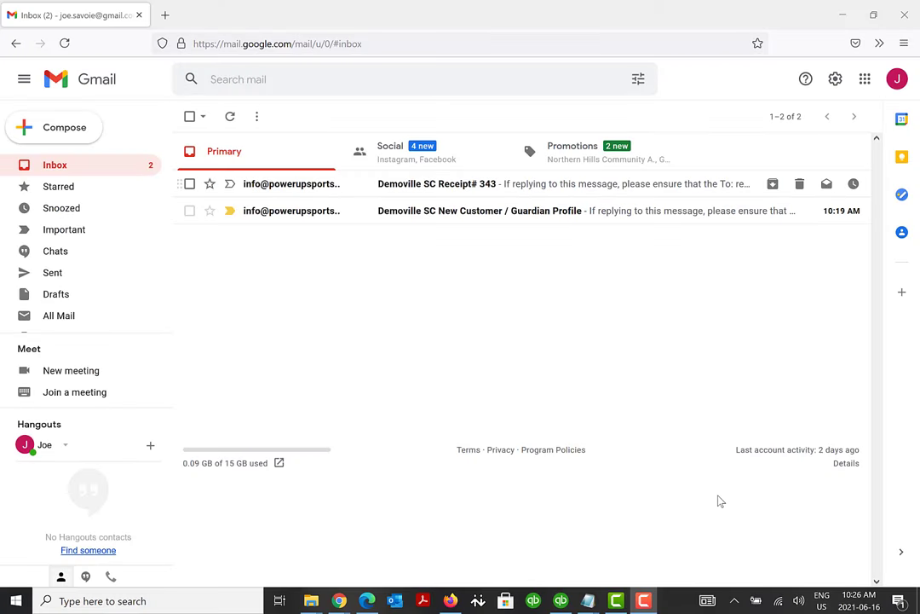
Step: In Gmail, read the Demoville SC New Customer / Guardian Profile email's sign-in details and return to the inbox
left_click(587, 218)
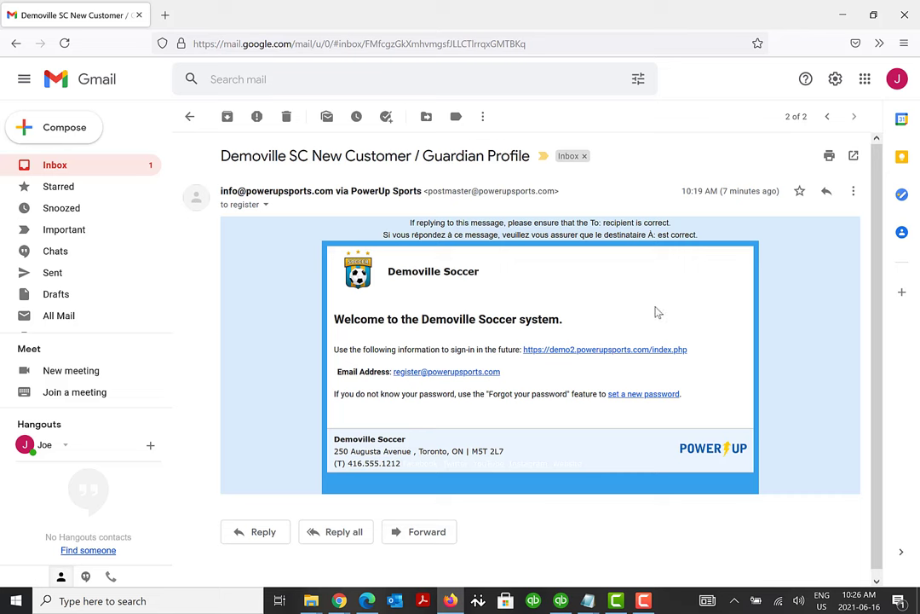
left_click_drag(504, 372, 395, 373)
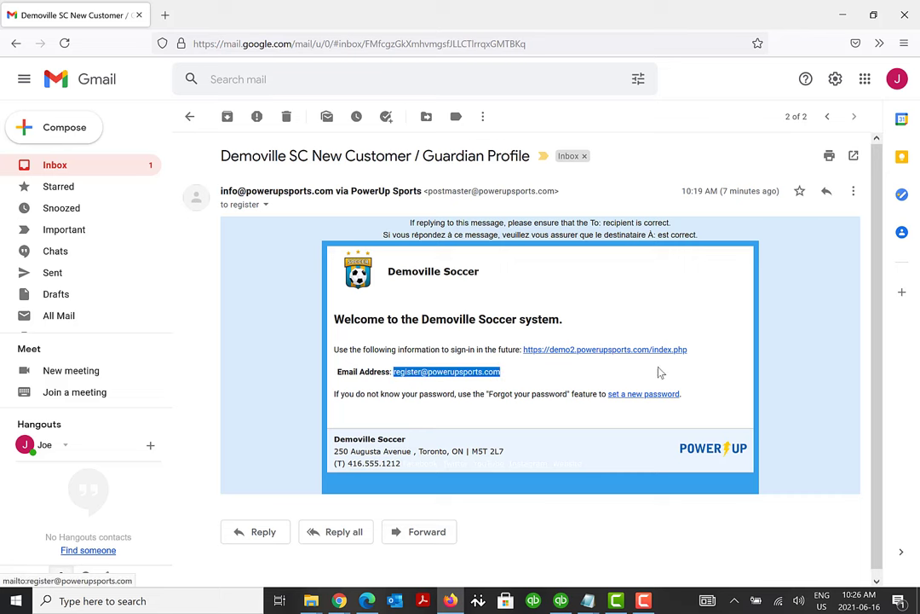
left_click(96, 164)
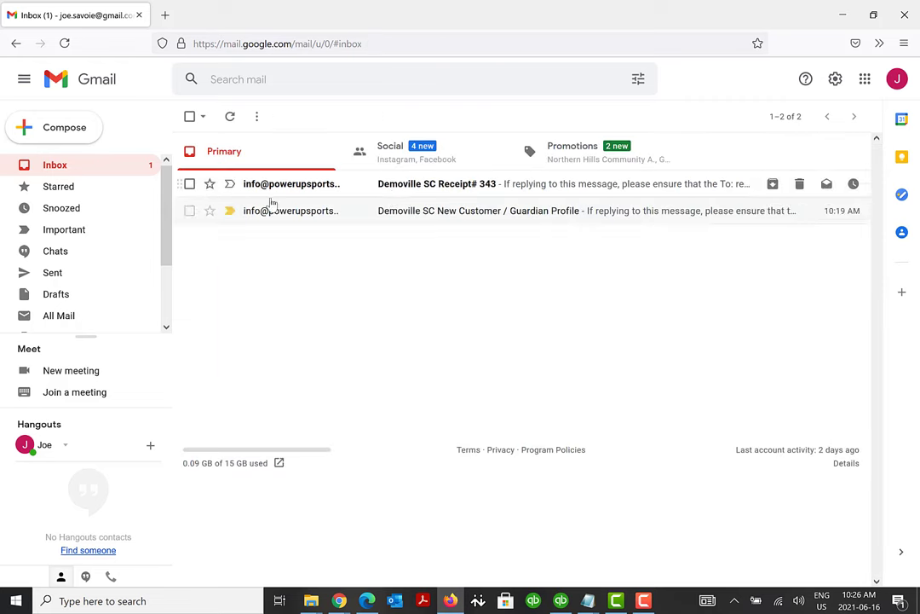
Step: Open the Demoville SC Receipt email and review the invoice it contains
left_click(407, 184)
scroll(792, 285, "down", 4)
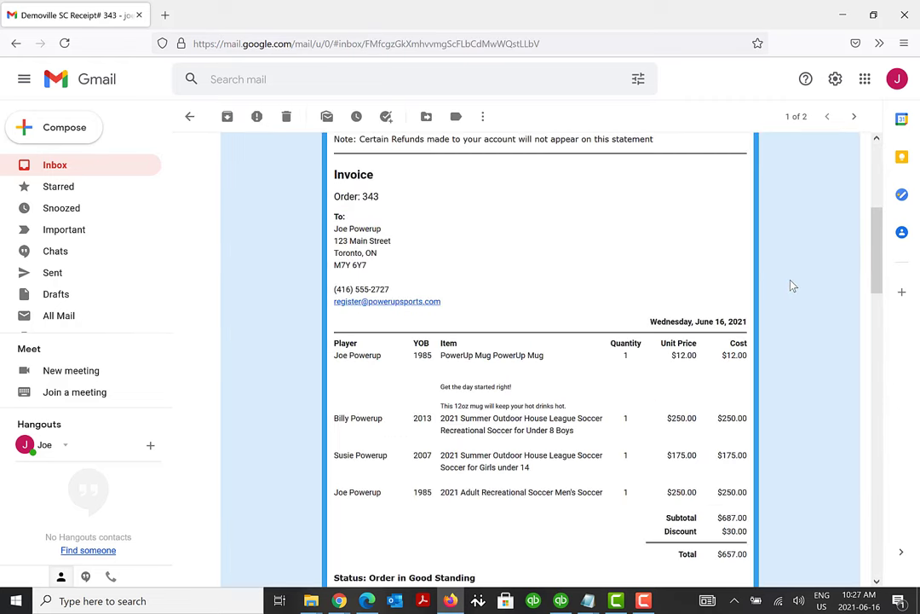
scroll(791, 286, "up", 4)
Step: Switch back to the Demoville Soccer Member Zone in Chrome and review invoices, outstanding payments and receipts under Payments/Receipts
key("alt+Tab")
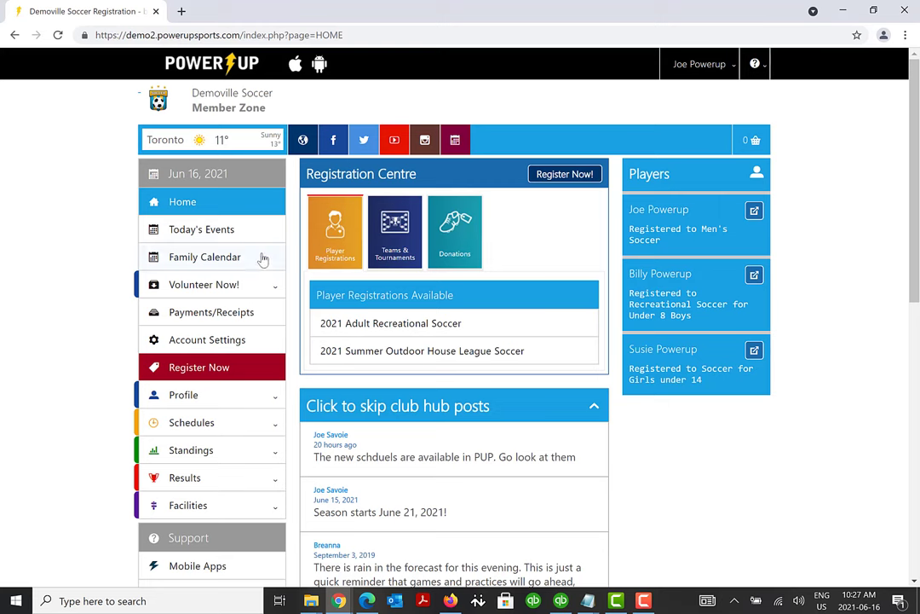
left_click(178, 316)
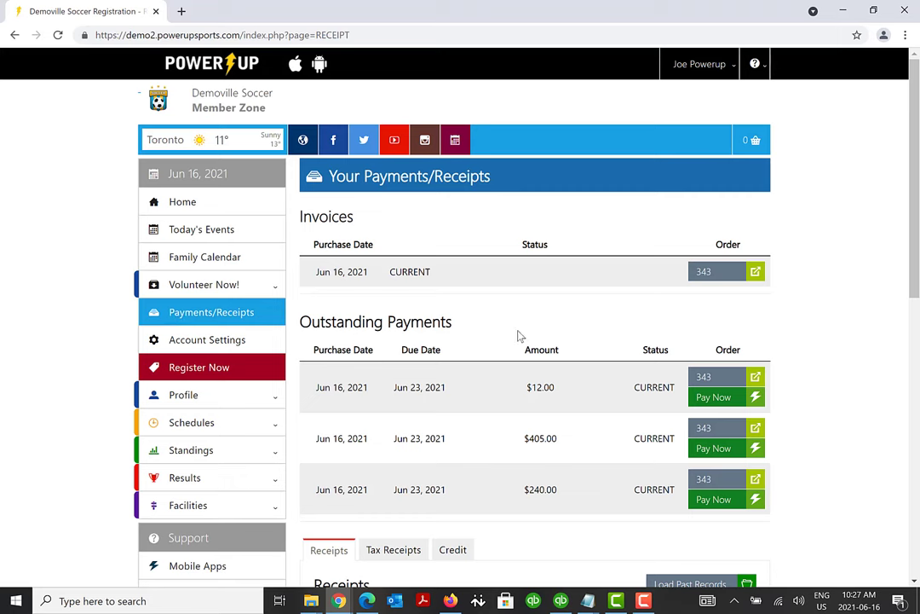
scroll(834, 398, "down", 3)
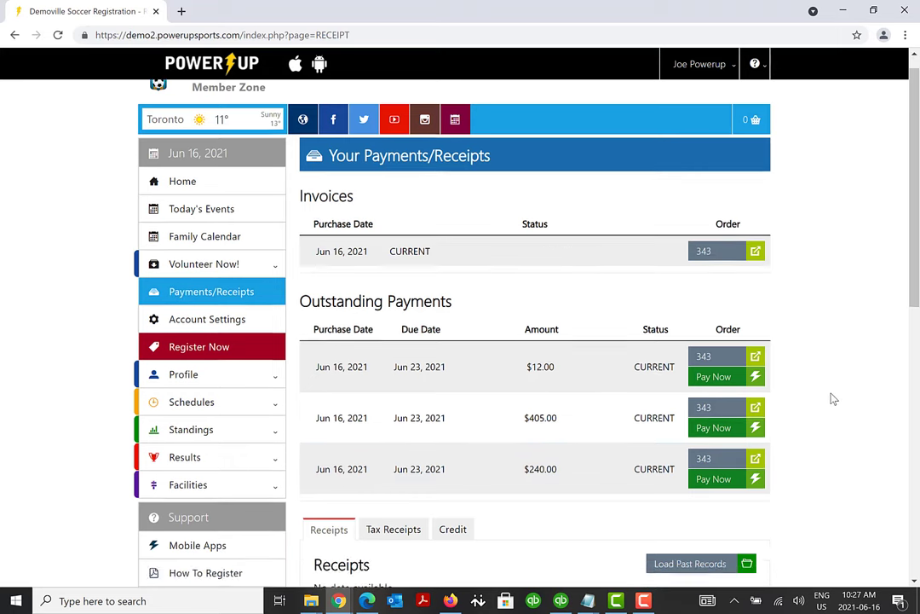
scroll(834, 398, "up", 2)
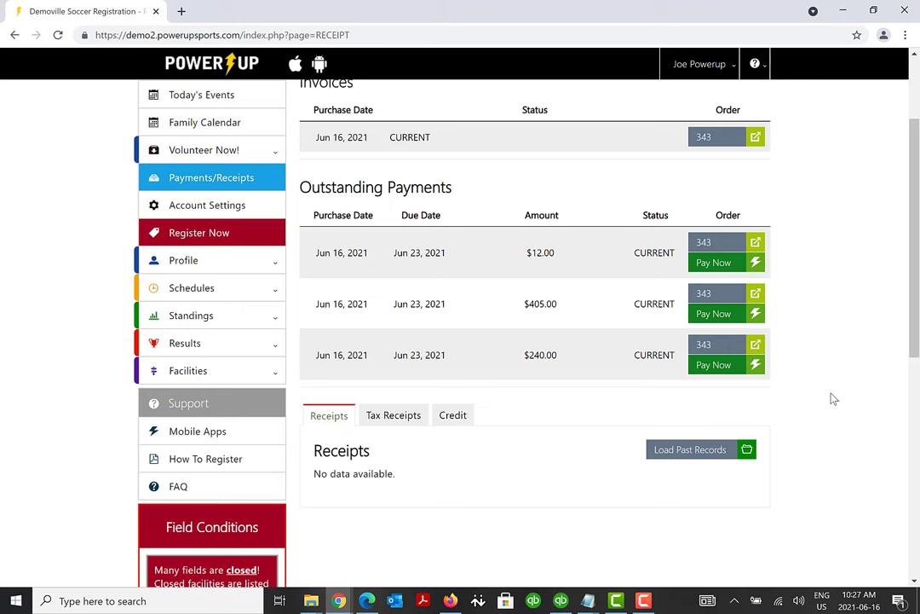
Step: Return to the Member Zone home page and examine the players' registrations, team assignments and upcoming event details
key("alt+Left")
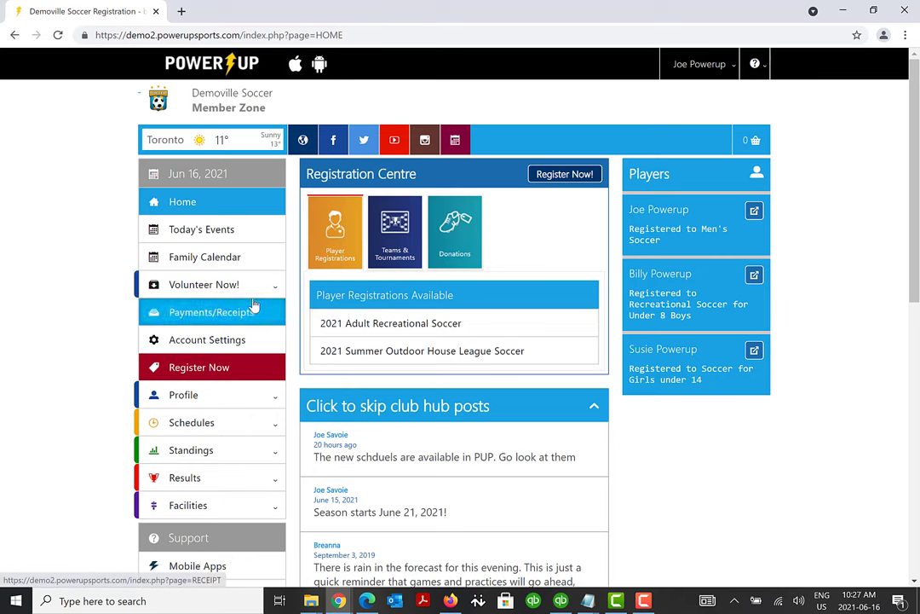
left_click_drag(630, 208, 808, 482)
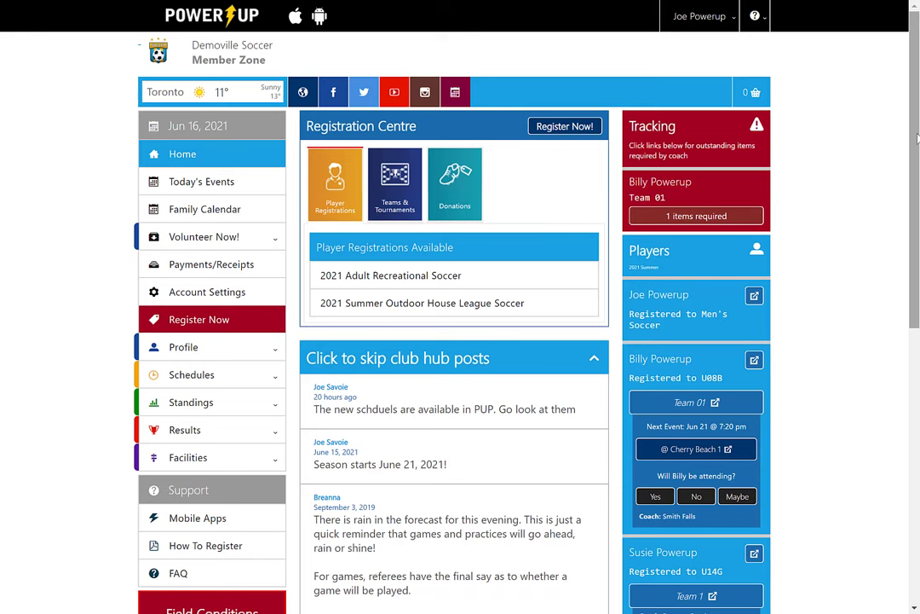
scroll(917, 136, "down", 3)
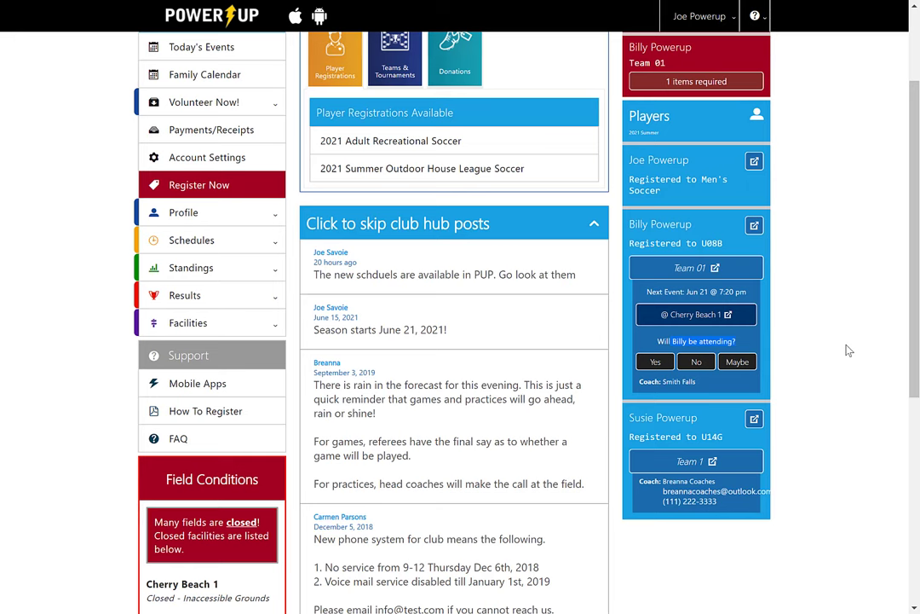
Step: Open Team 01 for the U08B player and review its attendance, tracking, roster, schedule, standings and game results
left_click(706, 270)
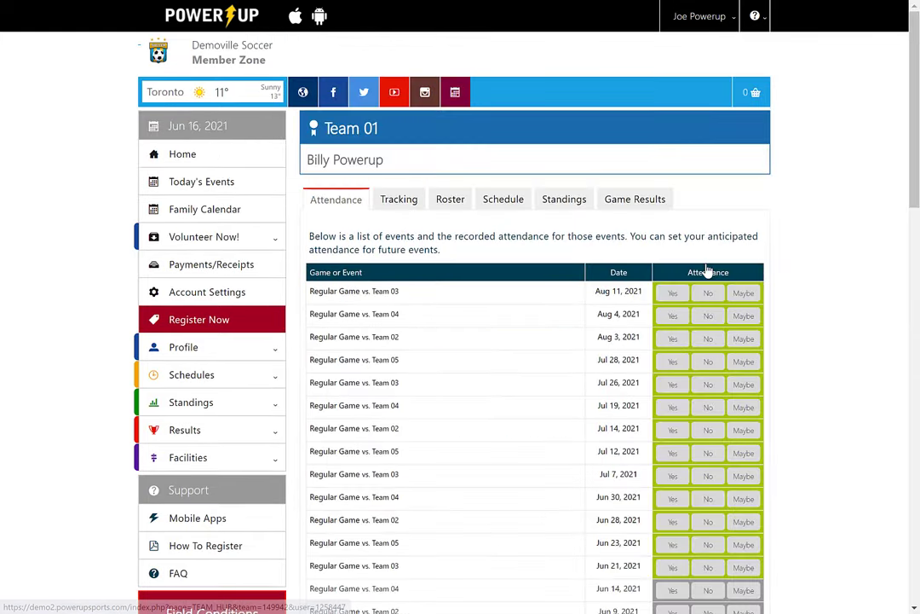
left_click(413, 202)
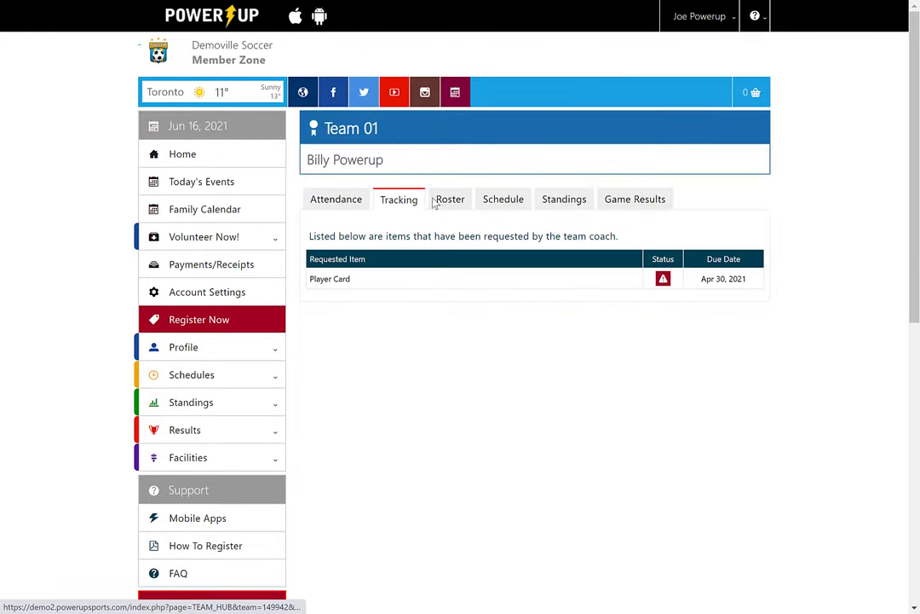
left_click(443, 201)
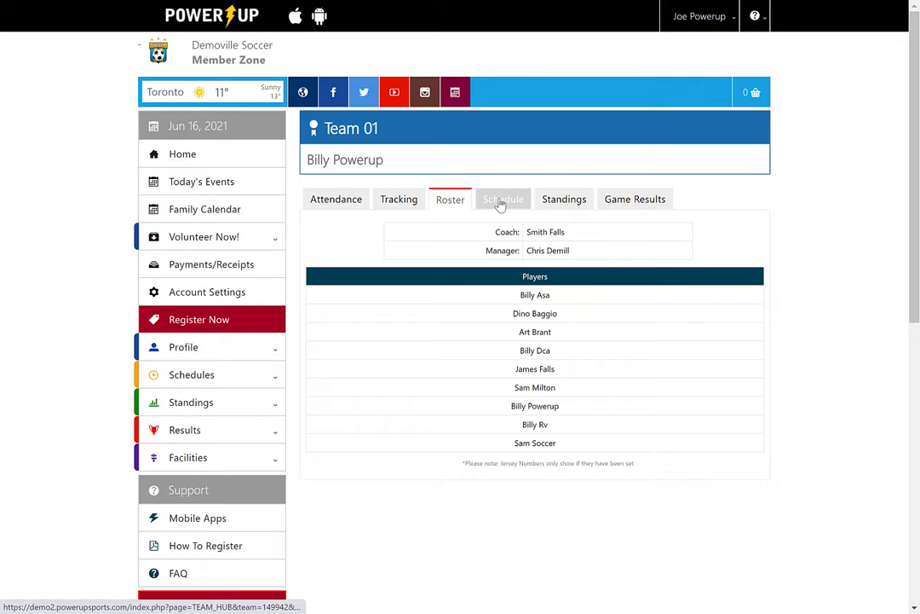
left_click(502, 202)
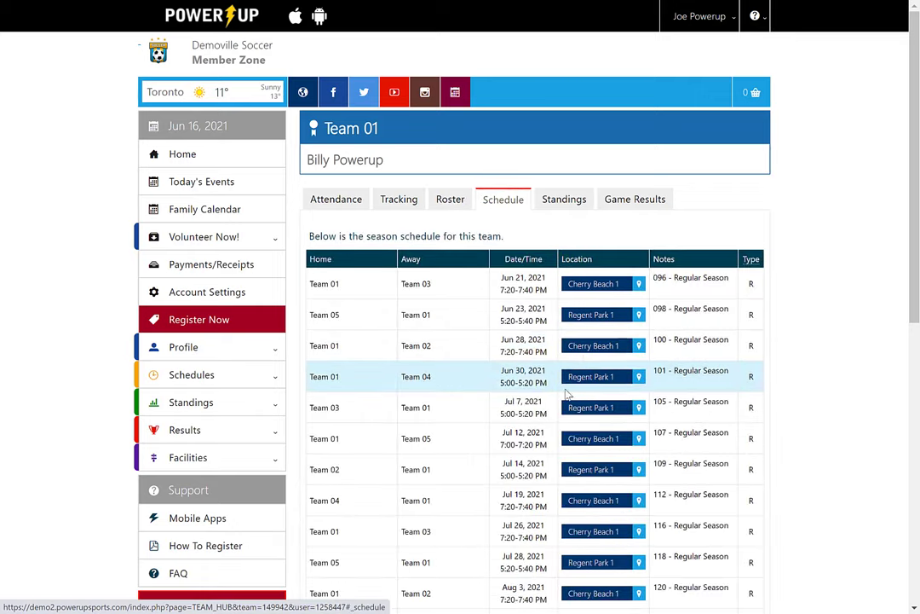
scroll(553, 375, "down", 3)
scroll(571, 390, "up", 3)
left_click(564, 201)
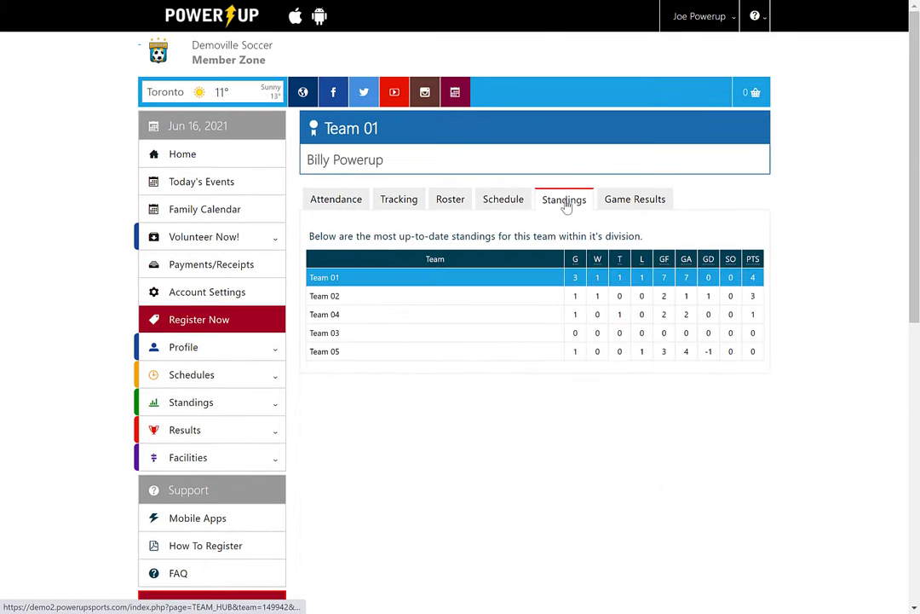
left_click(644, 197)
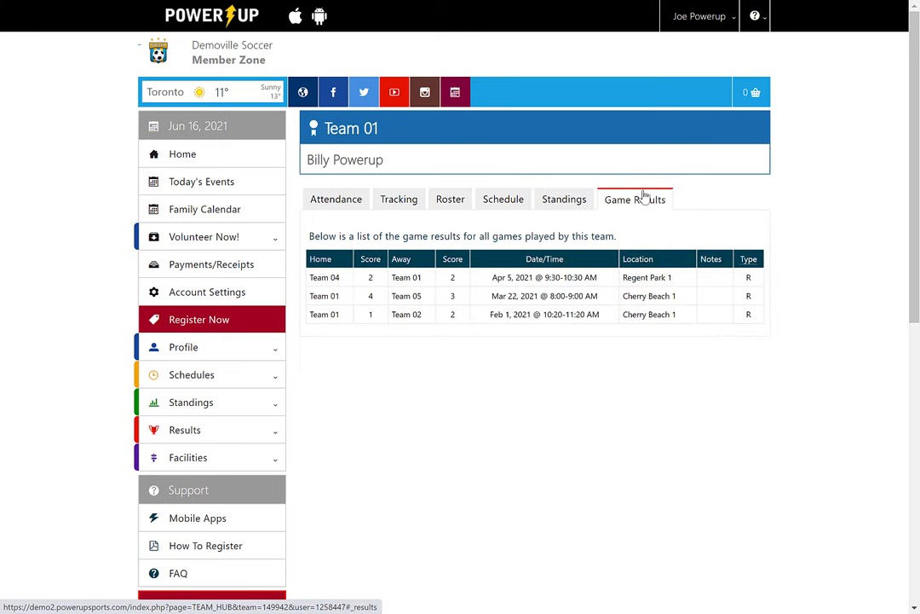
Step: Open the Mobile Apps information and look over the PowerUp Connect features and app screenshots
left_click(222, 526)
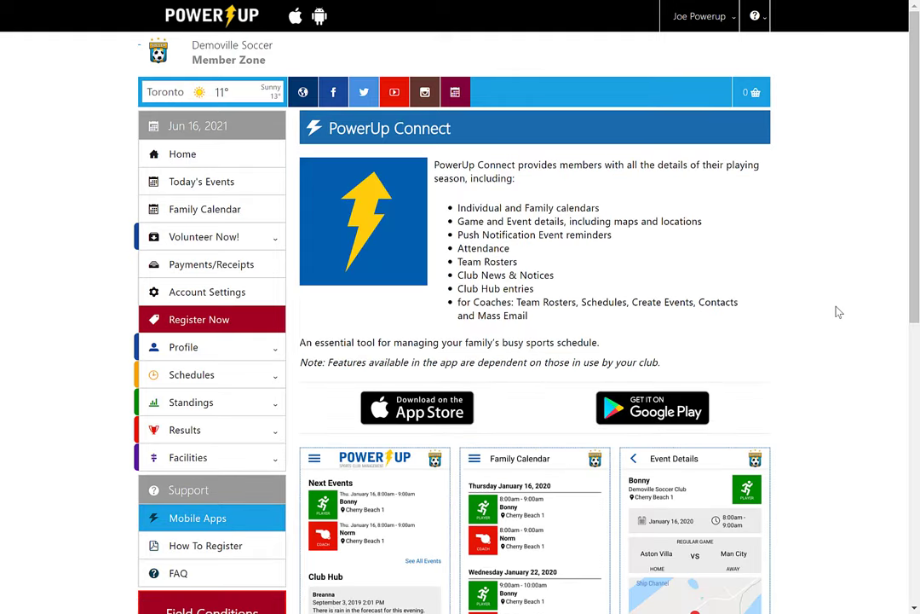
scroll(837, 312, "down", 3)
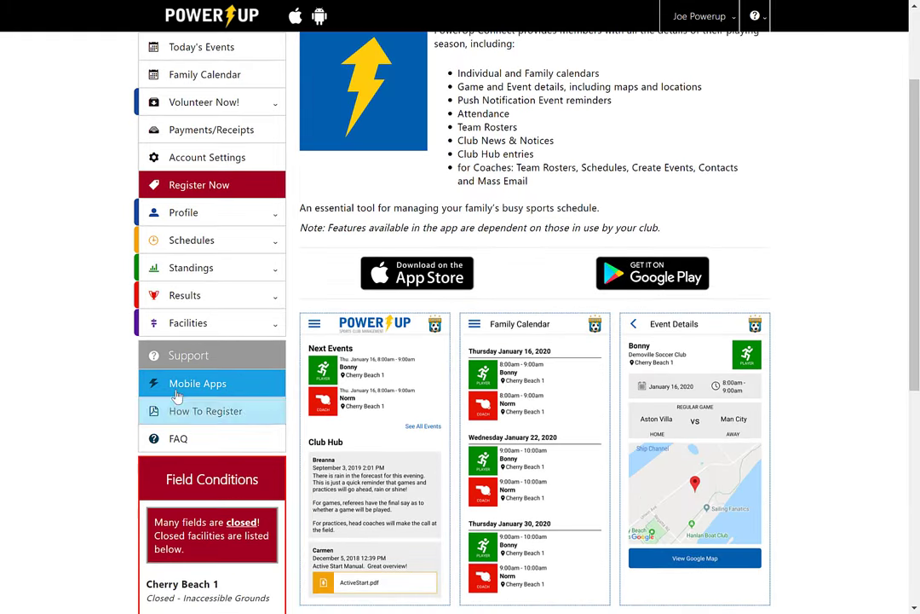